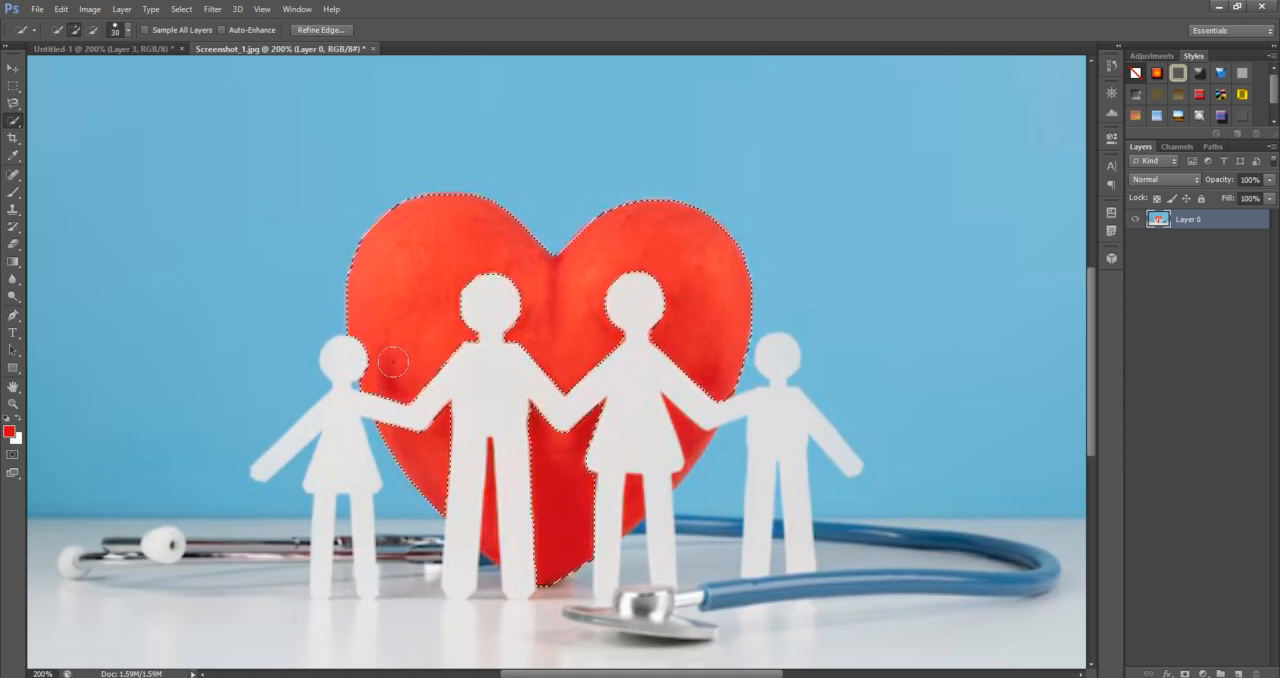
# Try deleting the selected red heart and clearing the selection, and undo both changes
pyautogui.press('Delete')
pyautogui.hotkey('ctrl', 'd')
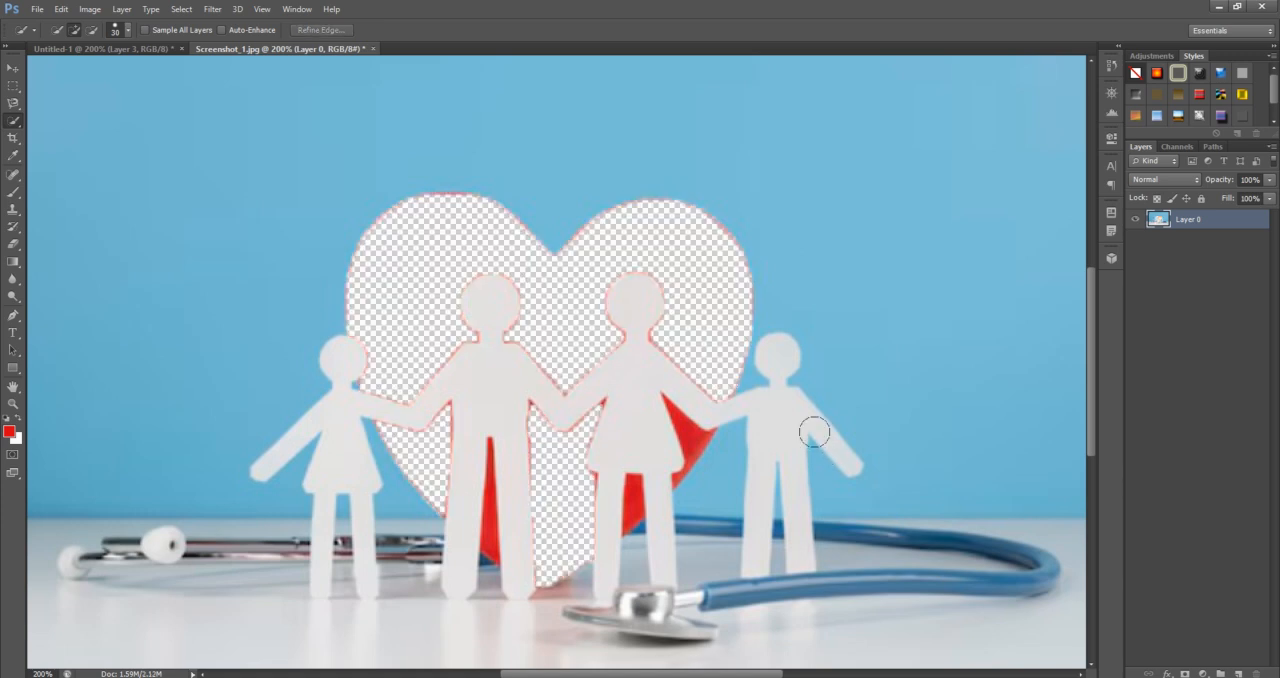
pyautogui.hotkey('ctrl', 'alt', 'z')
pyautogui.hotkey('ctrl', 'alt', 'z')
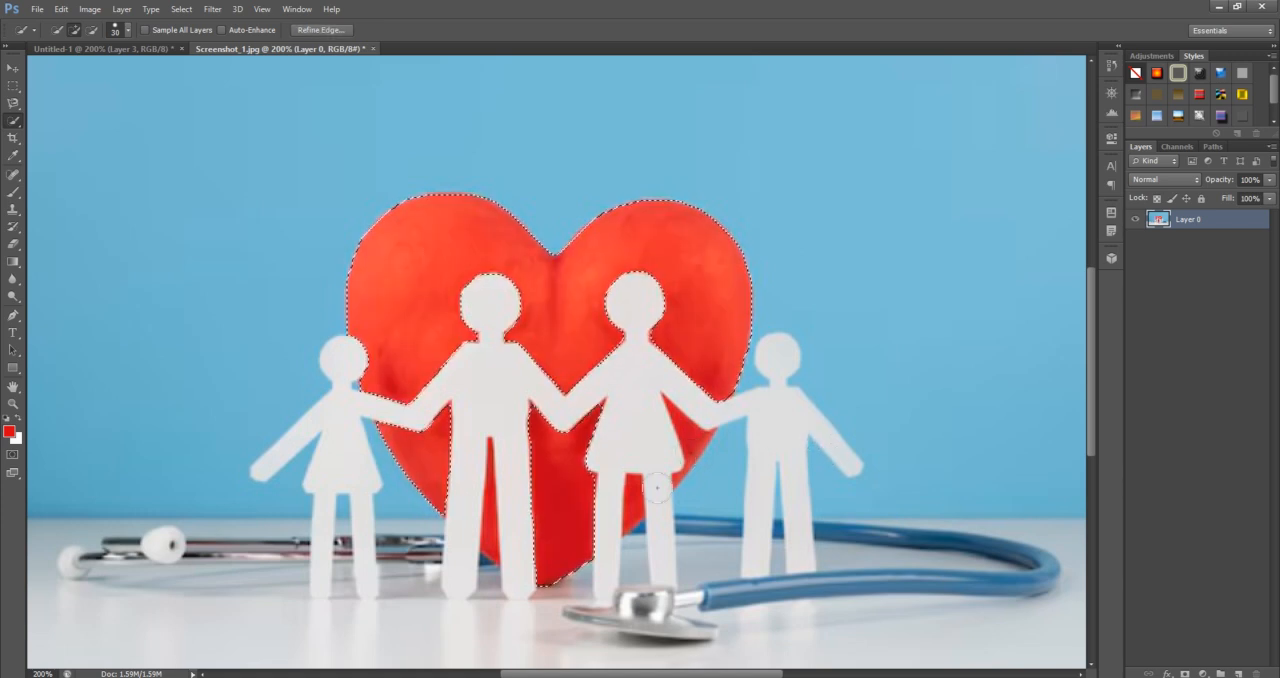
# Extend the heart selection to the remaining red areas beside the skirt and between the adults' legs, using a 10-pixel Quick Selection brush
pyautogui.hotkey('ctrl', '+')
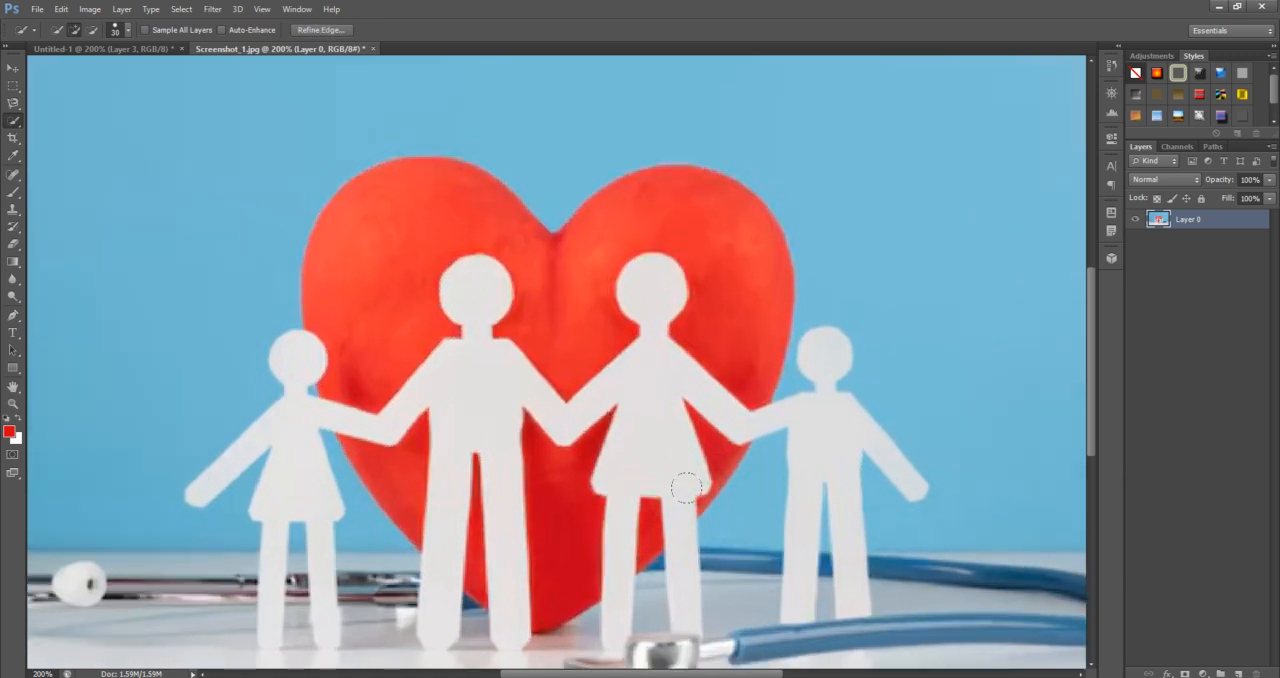
pyautogui.press('[')
pyautogui.press('[')
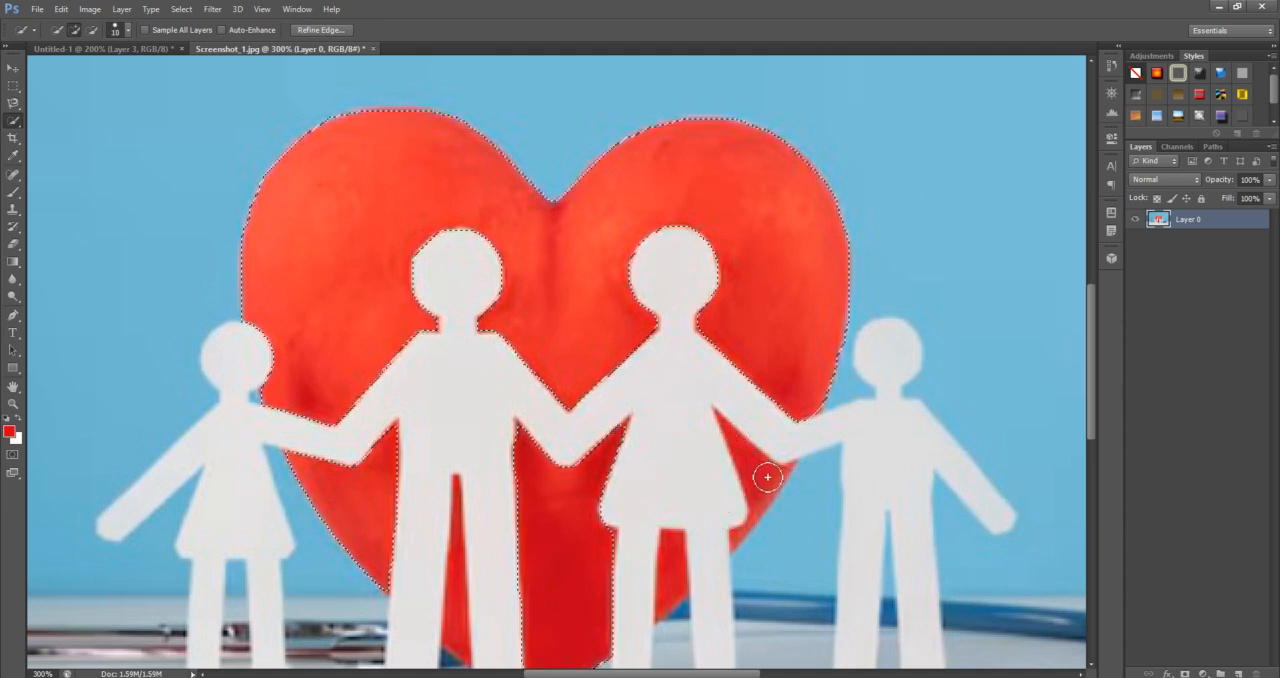
pyautogui.scroll(-1, 600, 614)
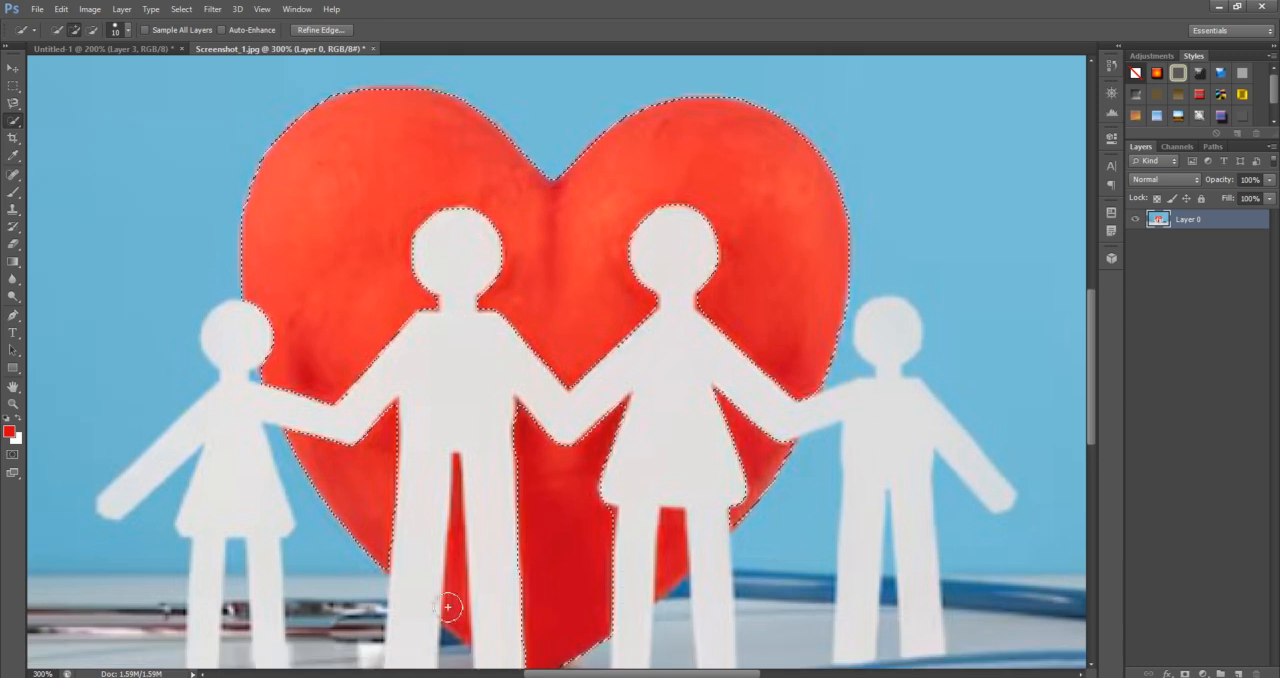
pyautogui.hotkey('ctrl', 'd')
pyautogui.hotkey('ctrl', 'z')
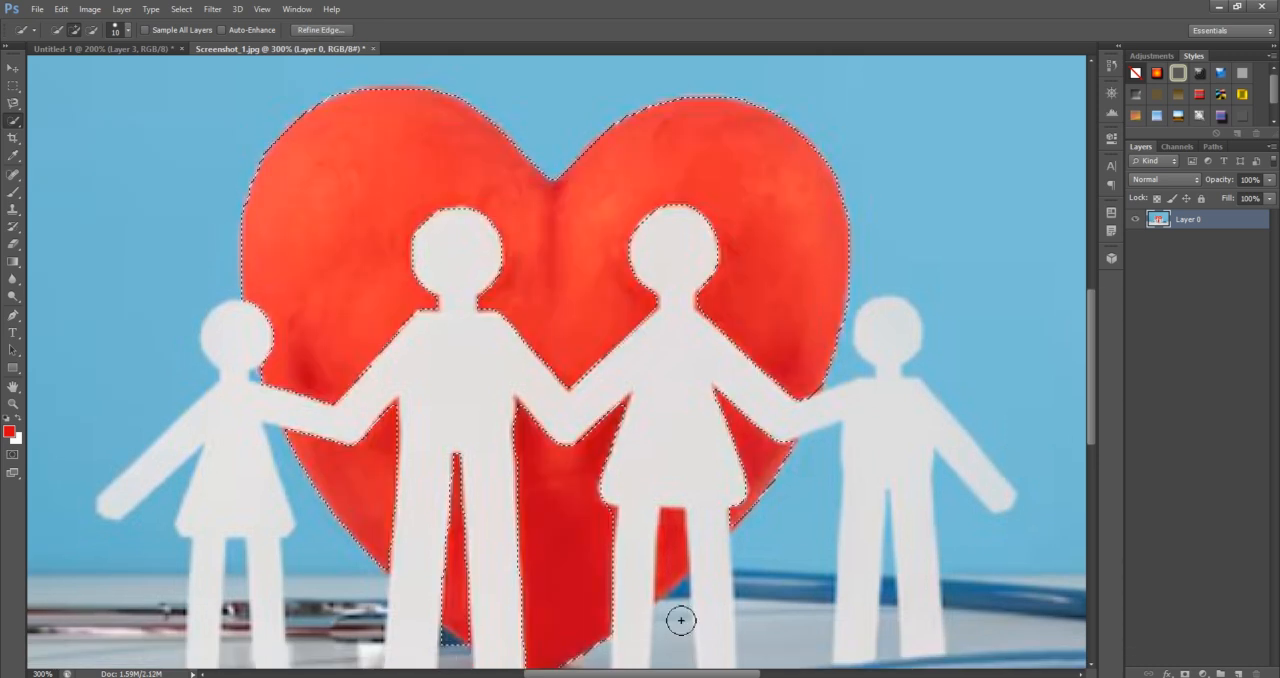
pyautogui.click(675, 570)
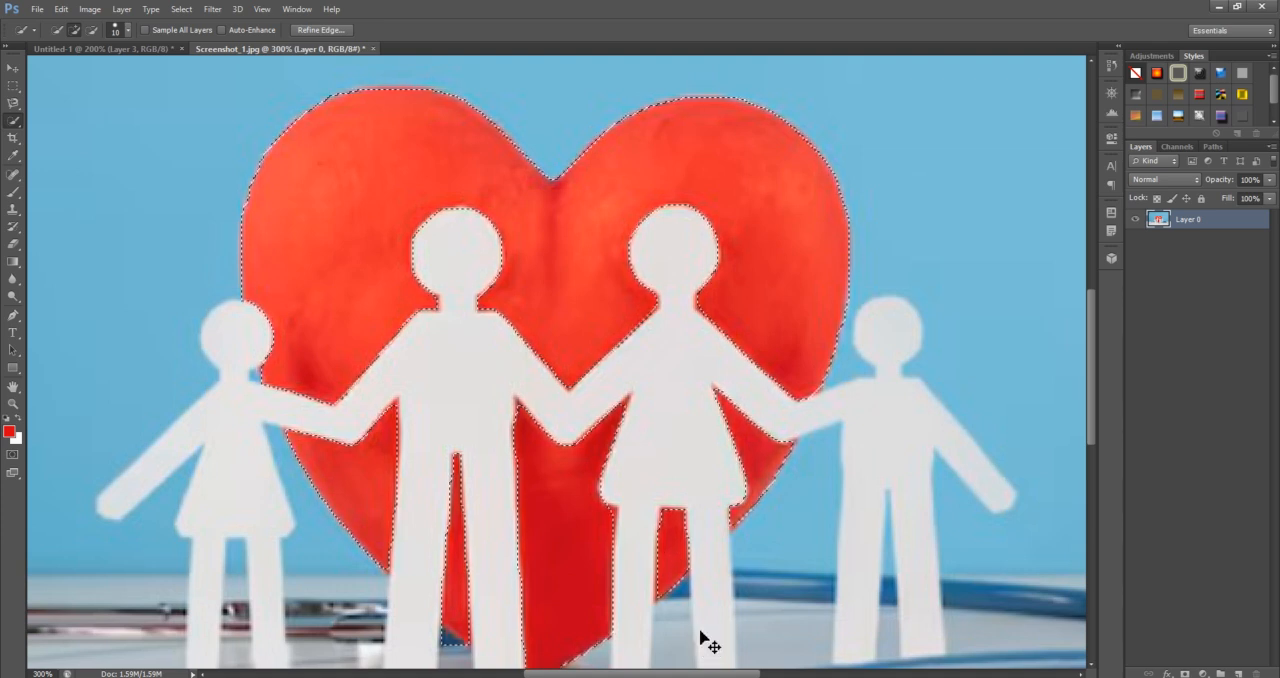
# Try cutting the complete heart selection out of the image, and undo the cut
pyautogui.hotkey('ctrl', 'x')
pyautogui.hotkey('ctrl', '+')
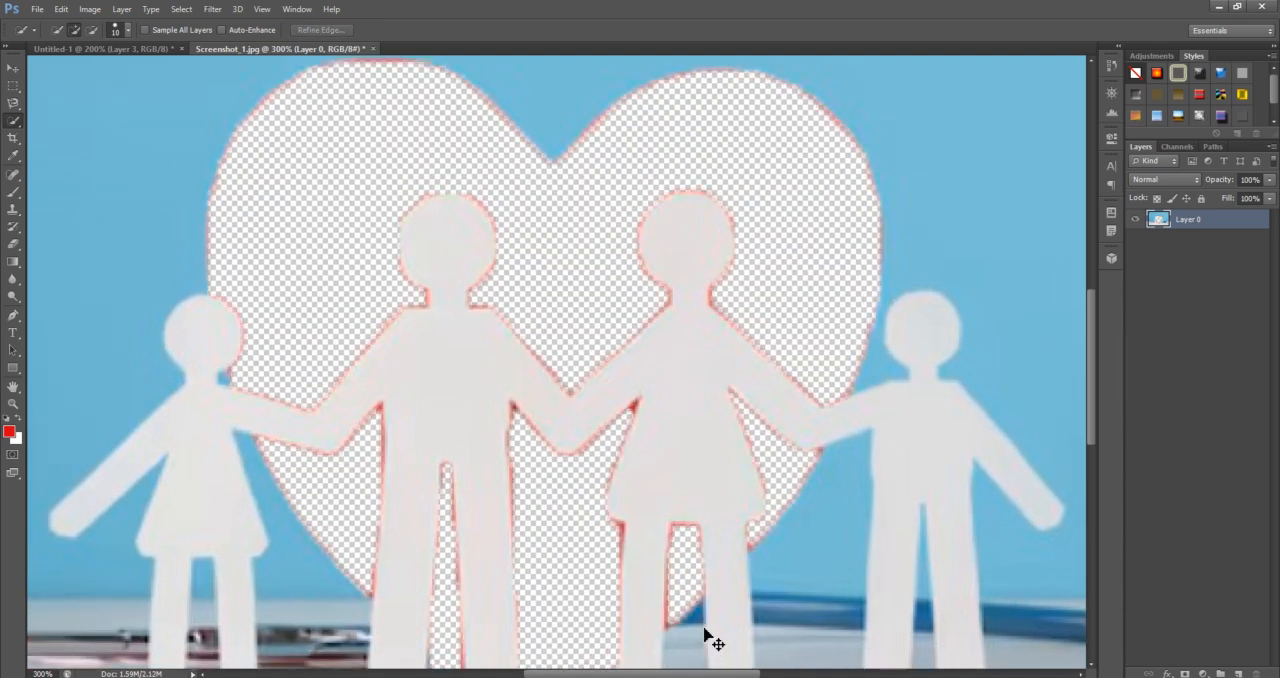
pyautogui.hotkey('ctrl', '-')
pyautogui.hotkey('ctrl', '-')
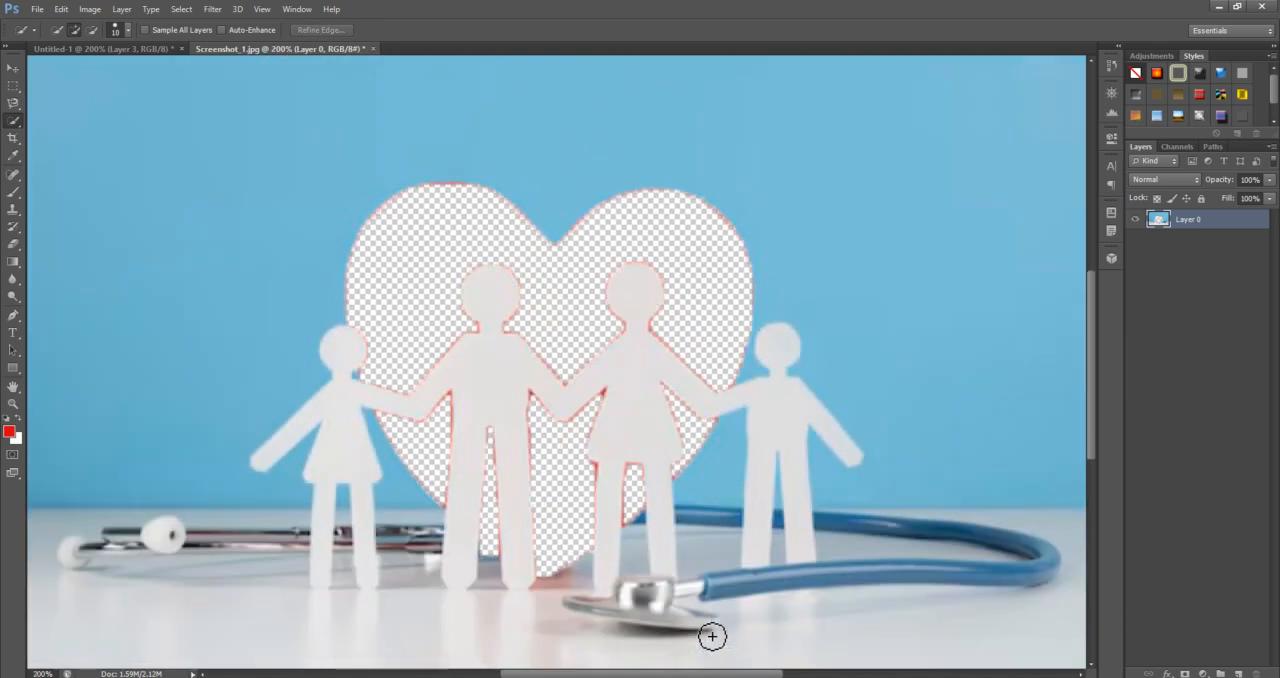
pyautogui.hotkey('ctrl', 'z')
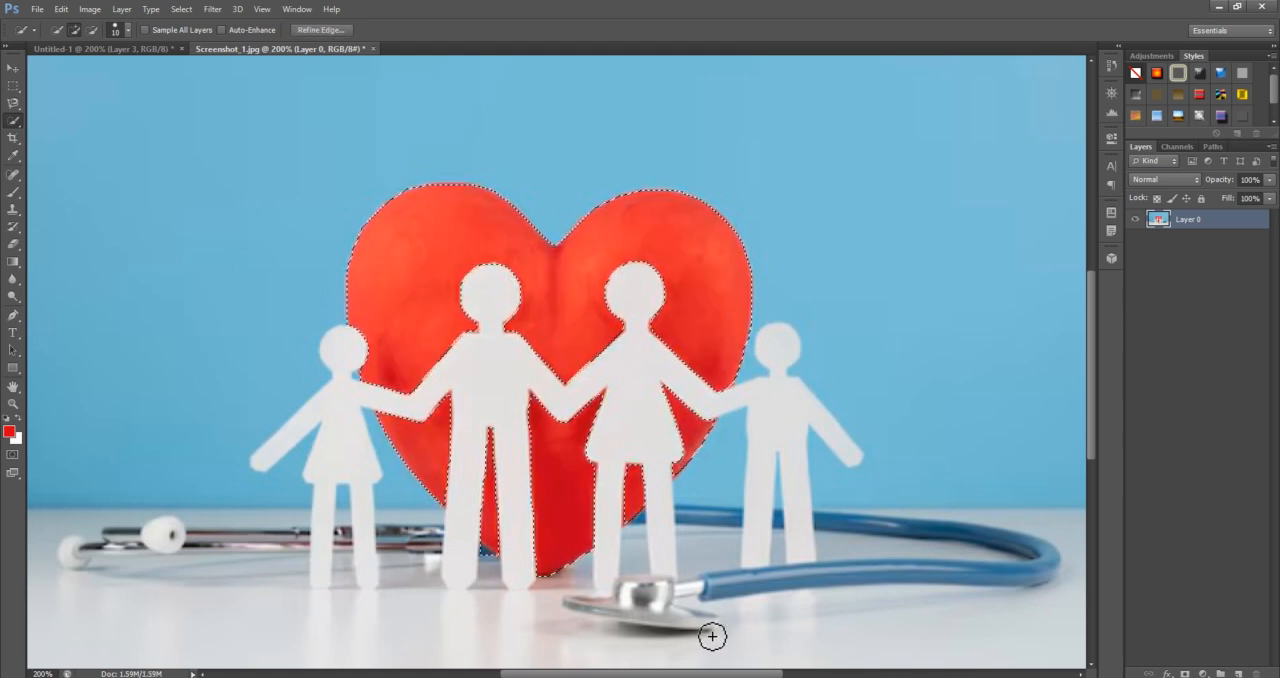
# Set the foreground colour to dark blue #060080, fill the selected heart with it, and undo the fill
pyautogui.click(9, 433)
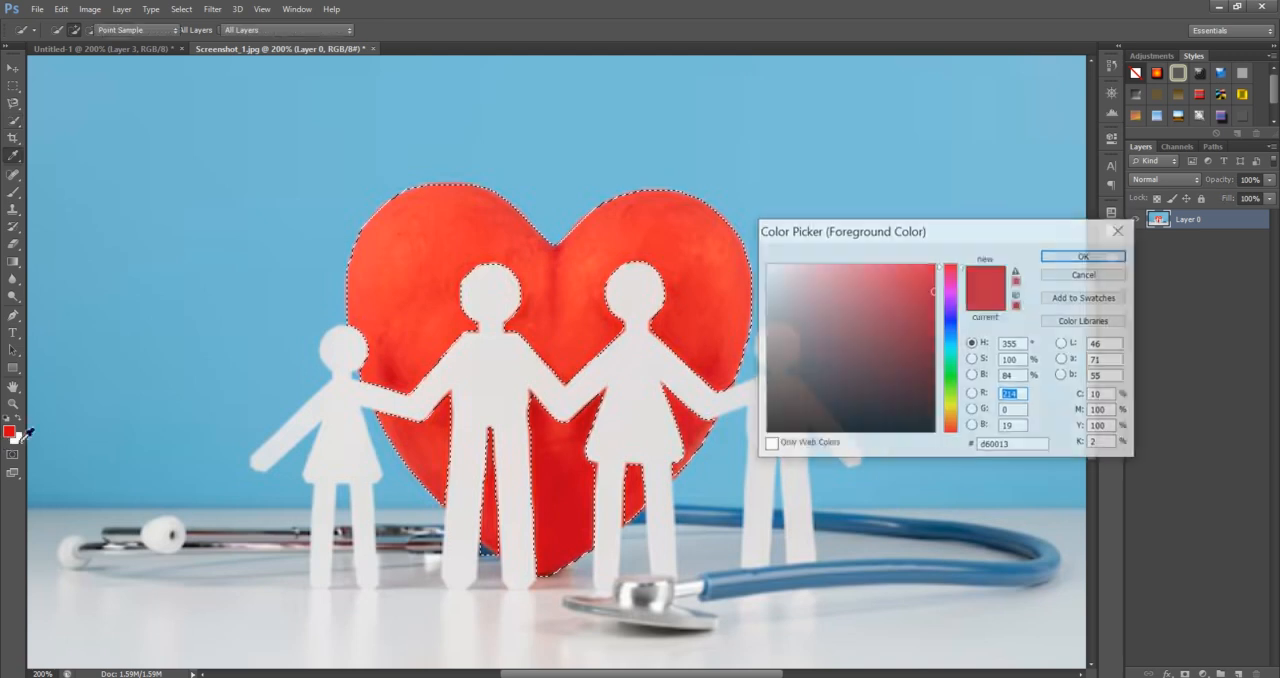
pyautogui.click(951, 319)
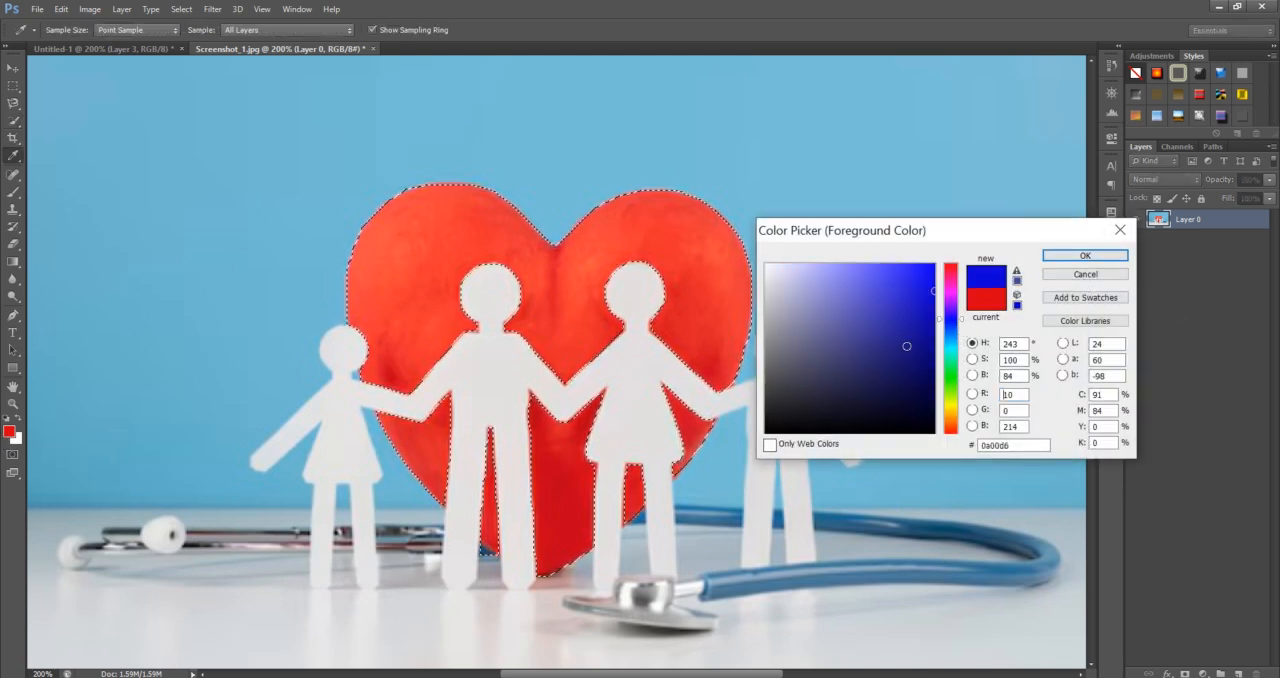
pyautogui.moveTo(906, 346); pyautogui.dragTo(938, 347)
pyautogui.click(1086, 256)
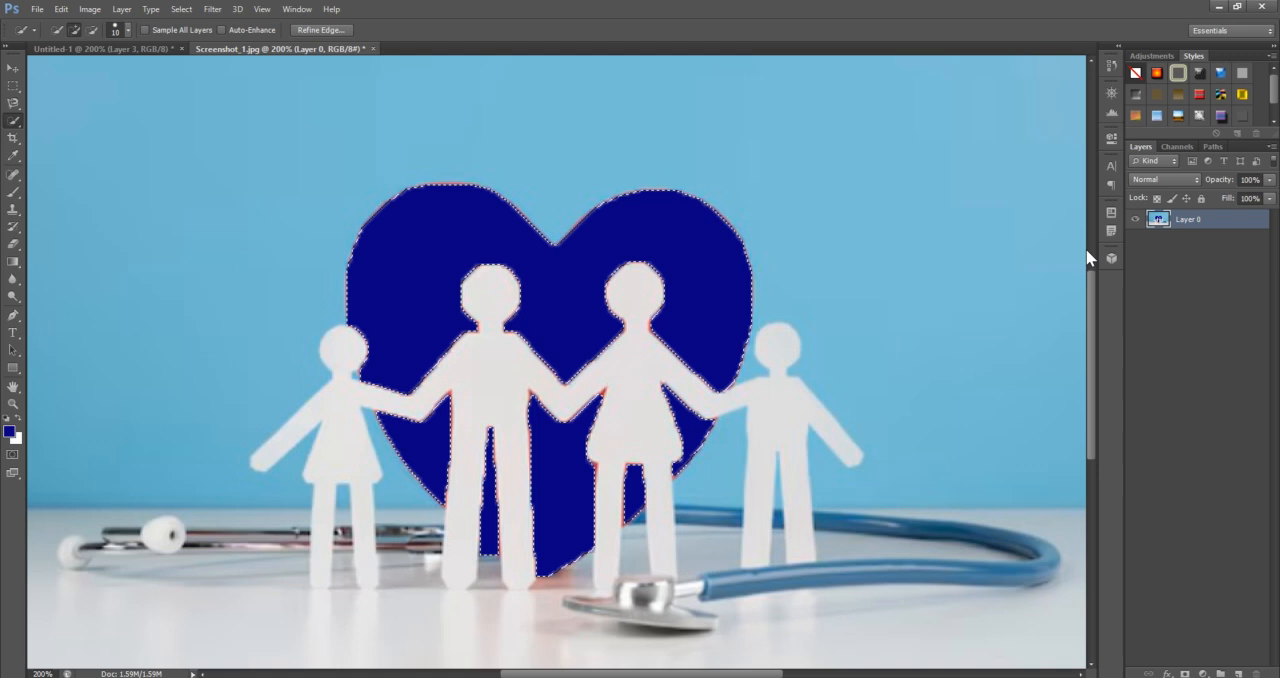
pyautogui.hotkey('ctrl', 'd')
pyautogui.hotkey('ctrl', 'z')
pyautogui.hotkey('ctrl', 'BackSpace')
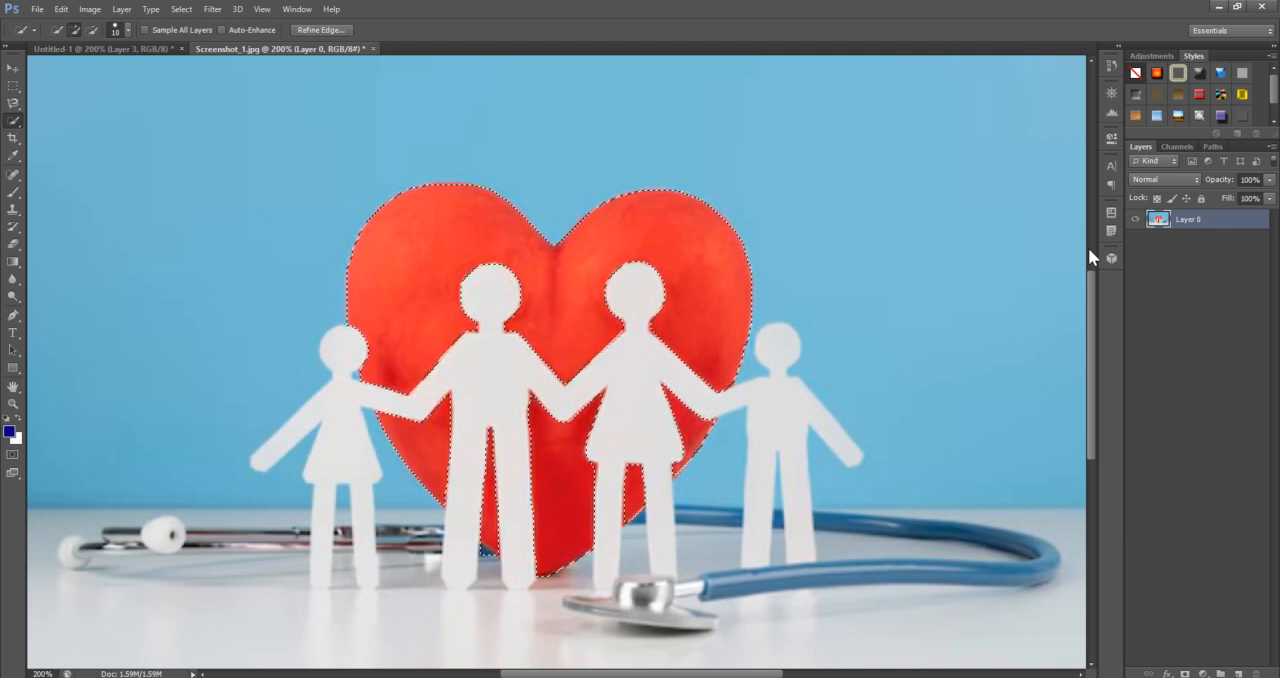
# Clear the heart selection and select the four white paper figures with the Quick Selection tool
pyautogui.hotkey('ctrl', 'd')
pyautogui.scroll(-1, 923, 298)
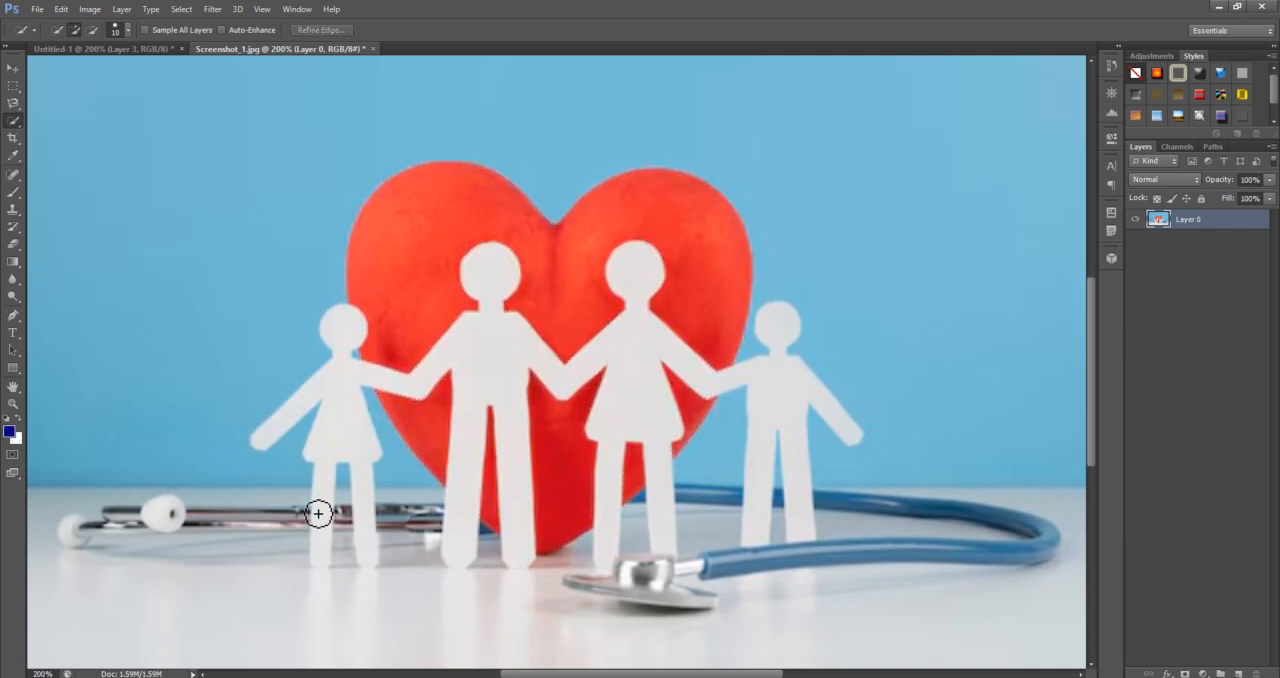
pyautogui.moveTo(649, 278); pyautogui.dragTo(649, 298)
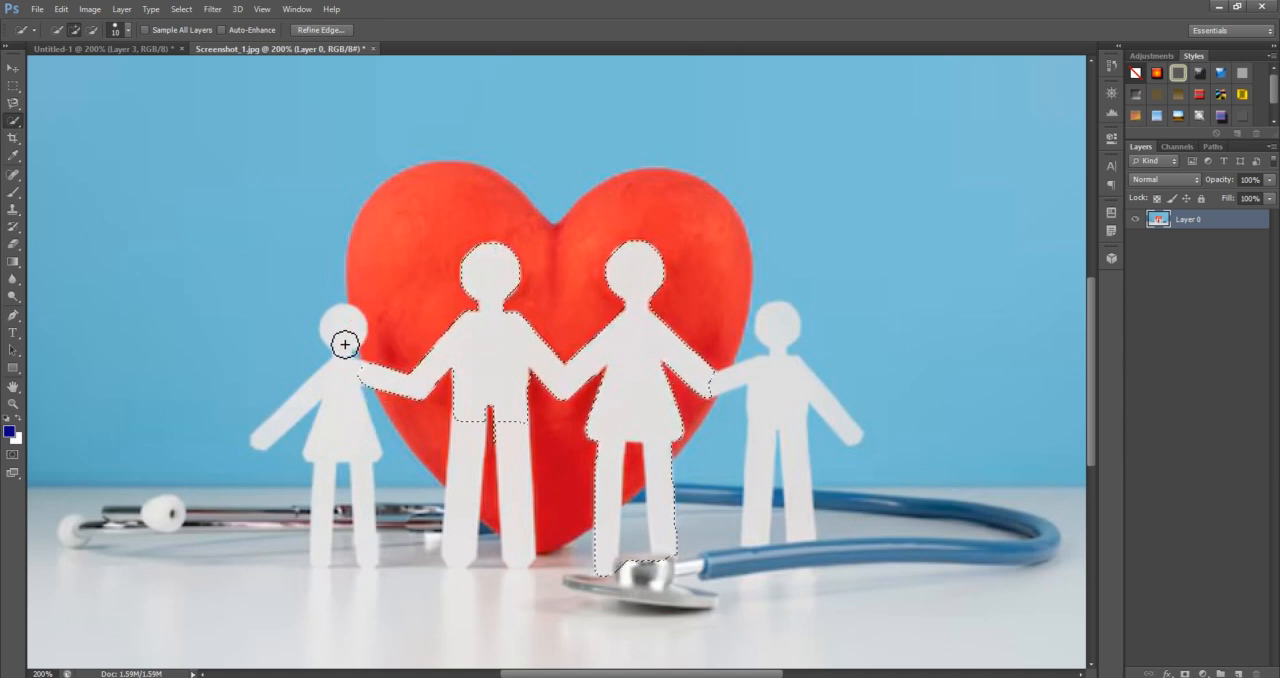
pyautogui.moveTo(334, 381)
pyautogui.mouseDown()
pyautogui.moveTo(294, 450)
pyautogui.moveTo(326, 443)
pyautogui.moveTo(321, 468)
pyautogui.moveTo(287, 433)
pyautogui.moveTo(329, 533)
pyautogui.mouseUp()
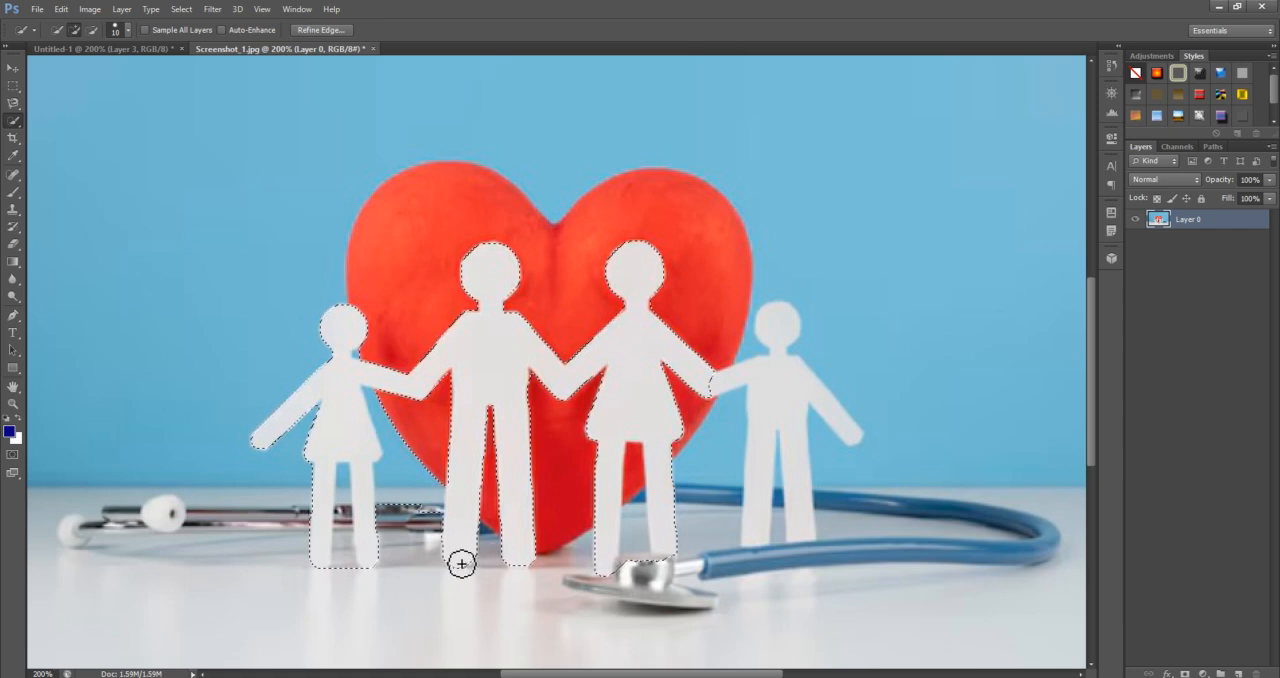
pyautogui.moveTo(760, 455)
pyautogui.mouseDown()
pyautogui.moveTo(797, 496)
pyautogui.moveTo(793, 408)
pyautogui.moveTo(794, 428)
pyautogui.moveTo(908, 417)
pyautogui.moveTo(852, 431)
pyautogui.moveTo(874, 466)
pyautogui.mouseUp()
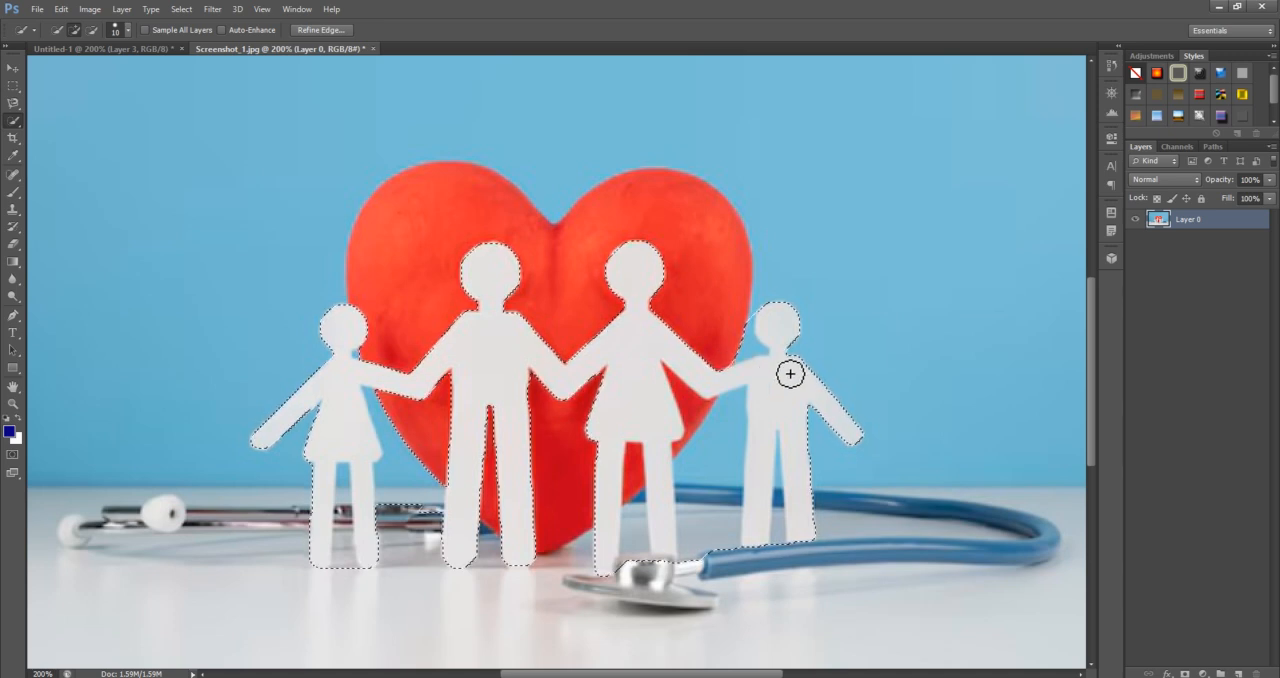
# Subtract the heart and stethoscope area between the leftmost girl and the man from the figure selection
pyautogui.press('alt')
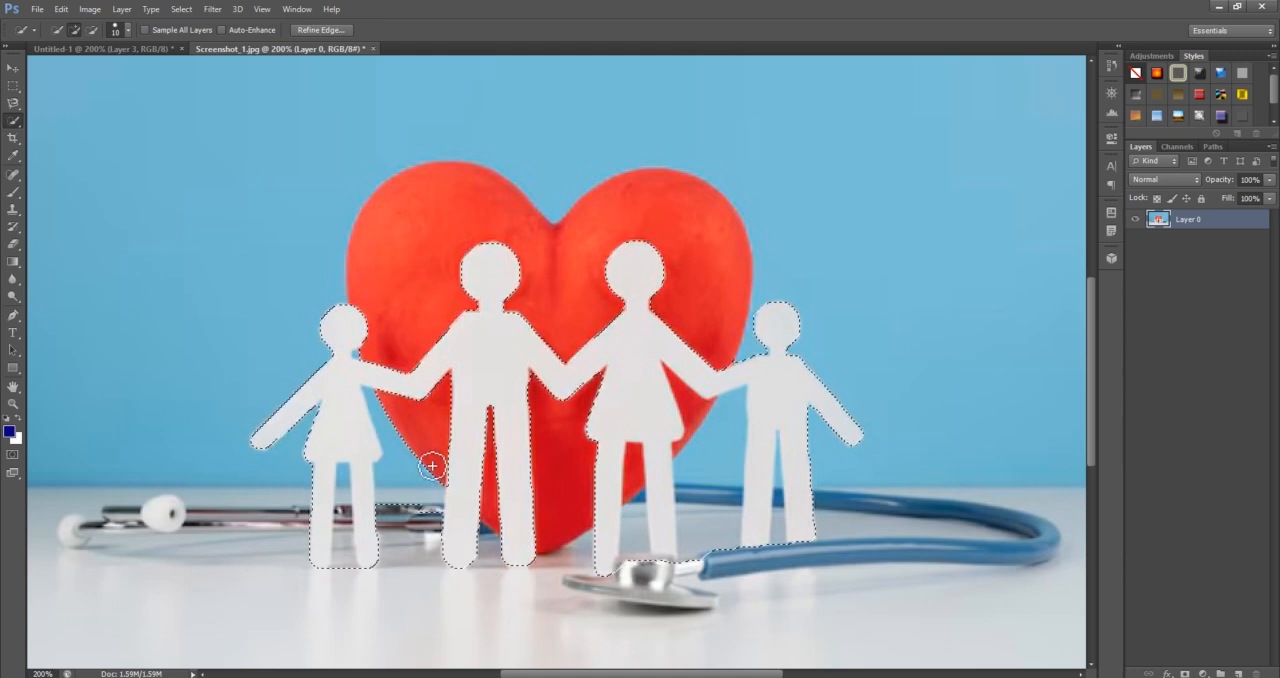
pyautogui.press('alt')
pyautogui.press('alt')
# Try deleting the selected paper figures, and undo back to the intact figures with their selection
pyautogui.hotkey('ctrl', 'd')
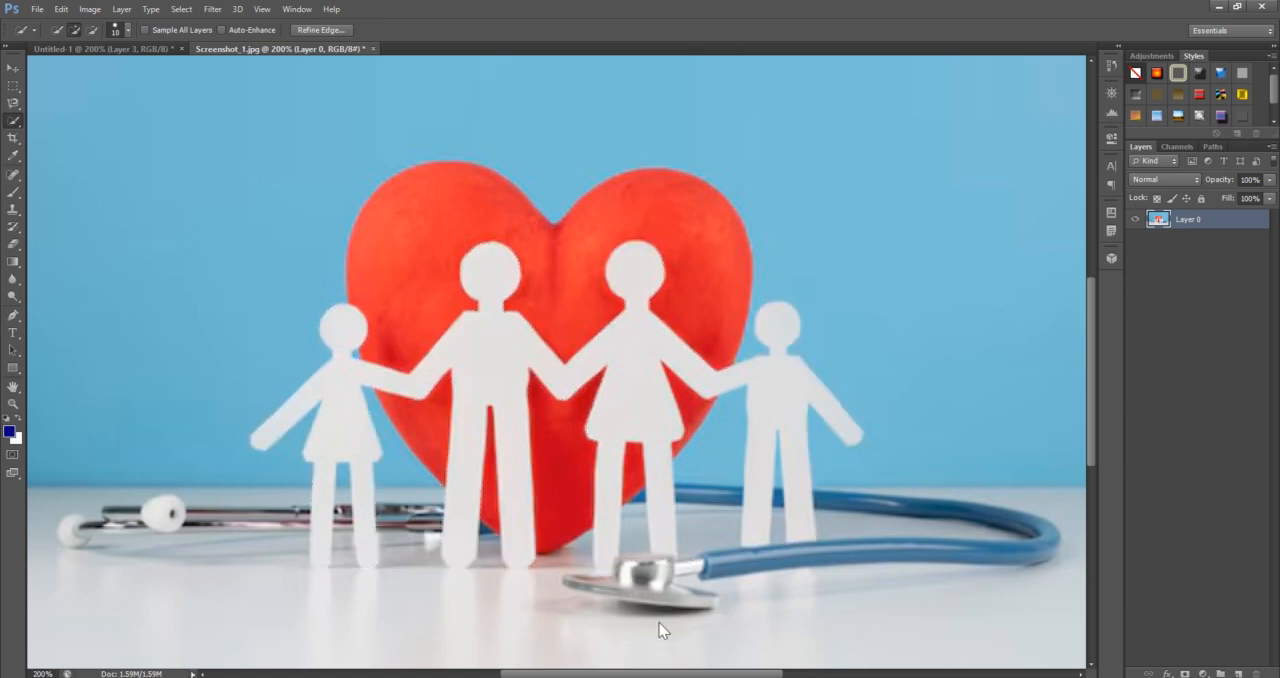
pyautogui.press('Delete')
pyautogui.hotkey('ctrl', 'd')
pyautogui.hotkey('ctrl', 'alt', 'z')
pyautogui.hotkey('ctrl', 'alt', 'z')
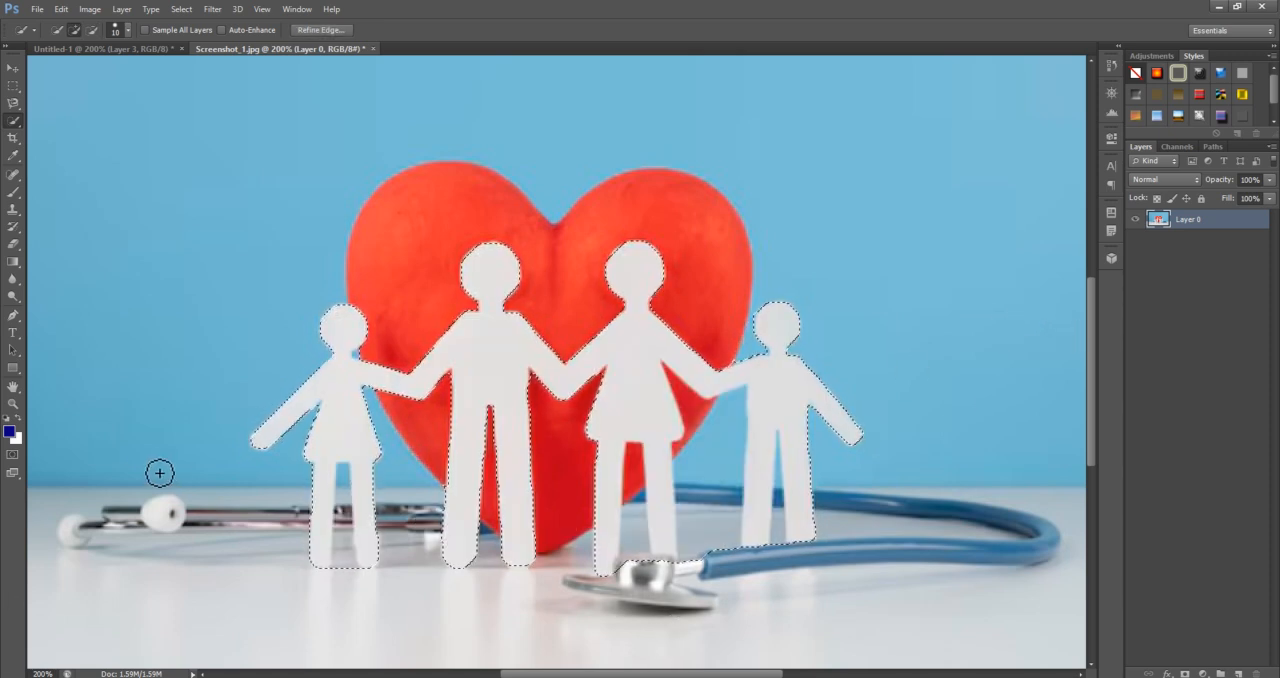
# Set the foreground colour to green #00a239 and fill the selected figures with it
pyautogui.click(8, 432)
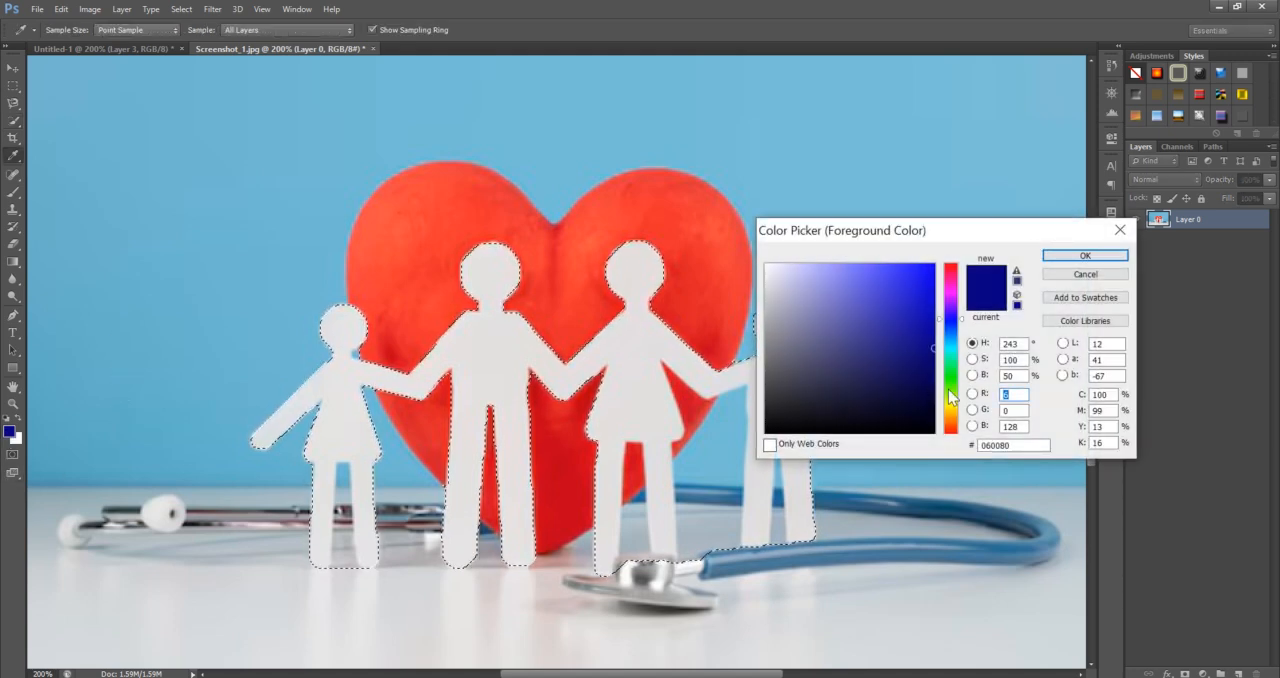
pyautogui.click(954, 367)
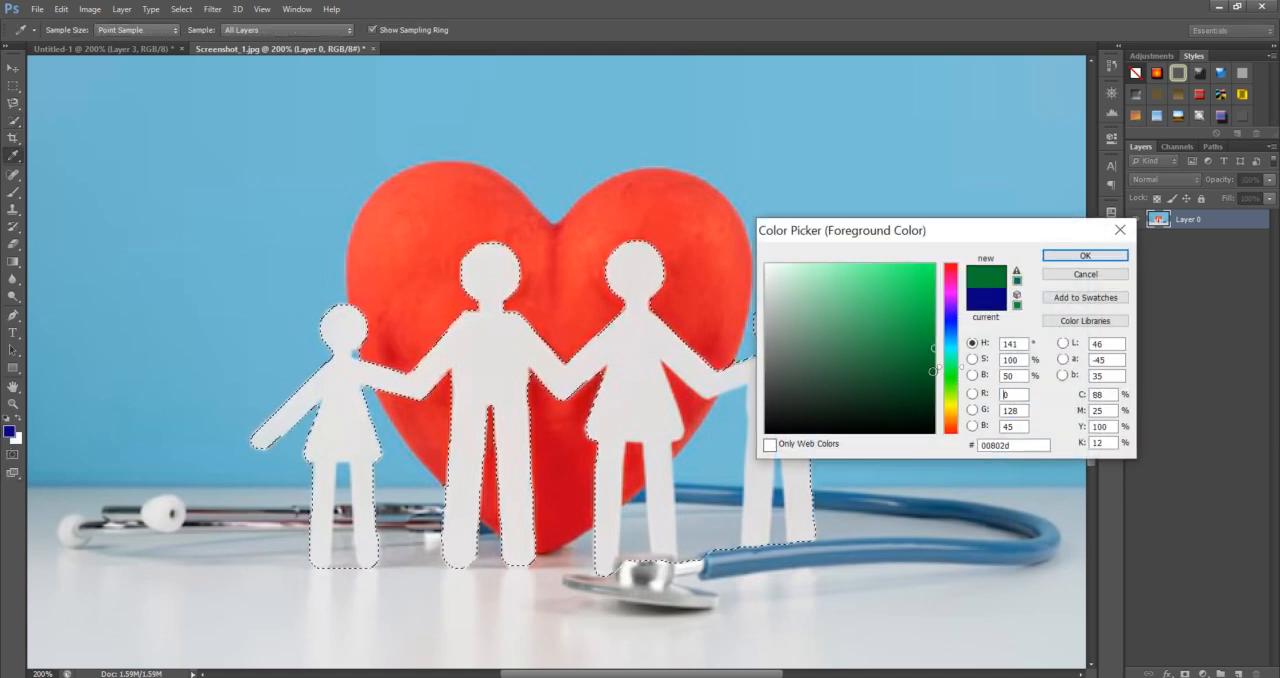
pyautogui.click(1085, 256)
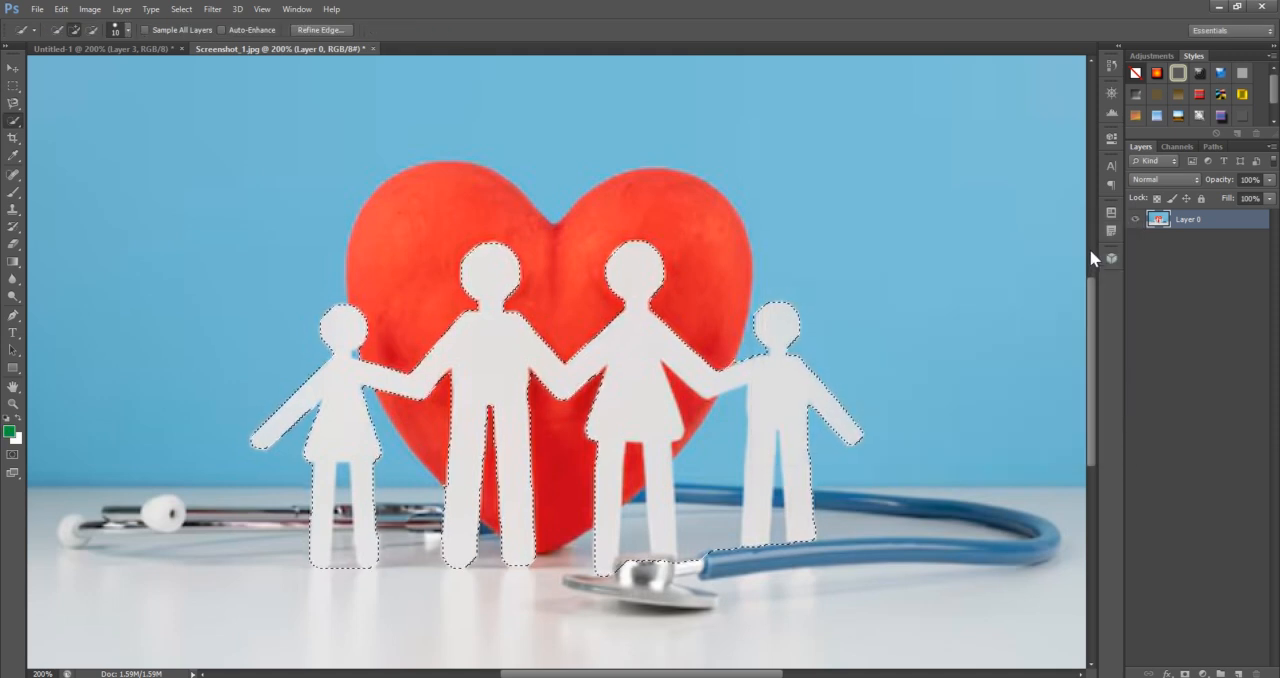
pyautogui.hotkey('alt', 'BackSpace')
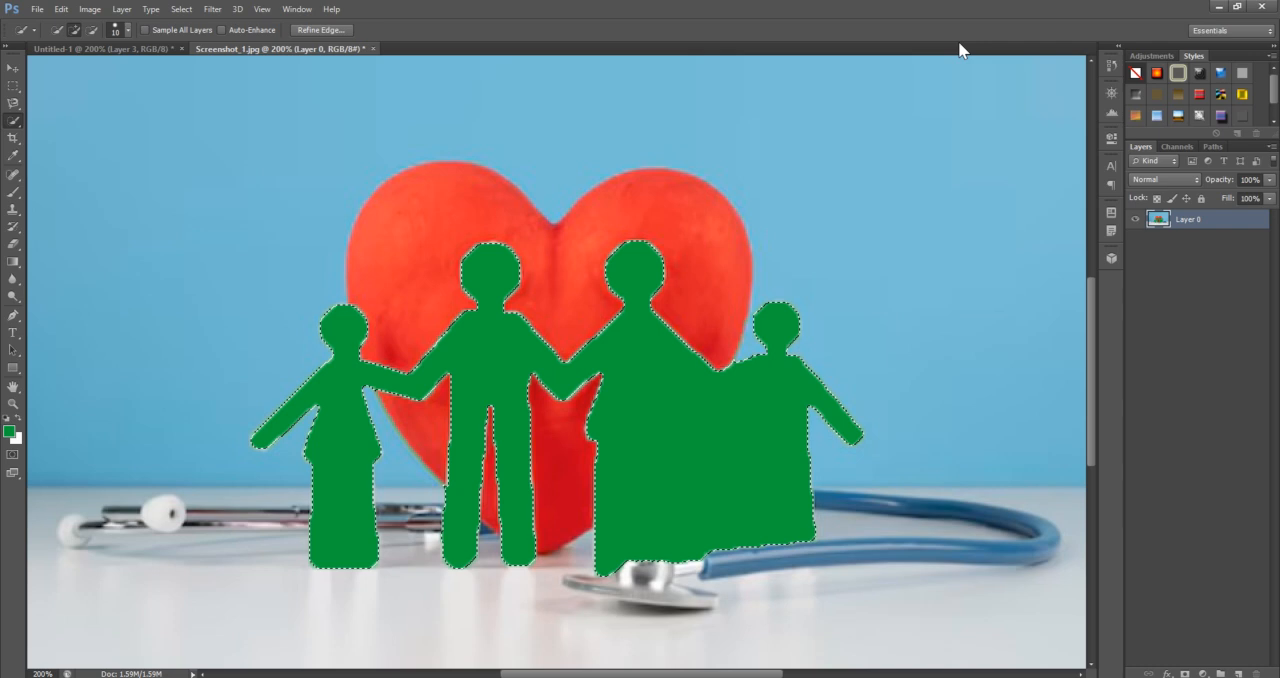
# Undo the green fill and subtract the background between the woman and the rightmost figure from the selection
pyautogui.hotkey('ctrl', 'z')
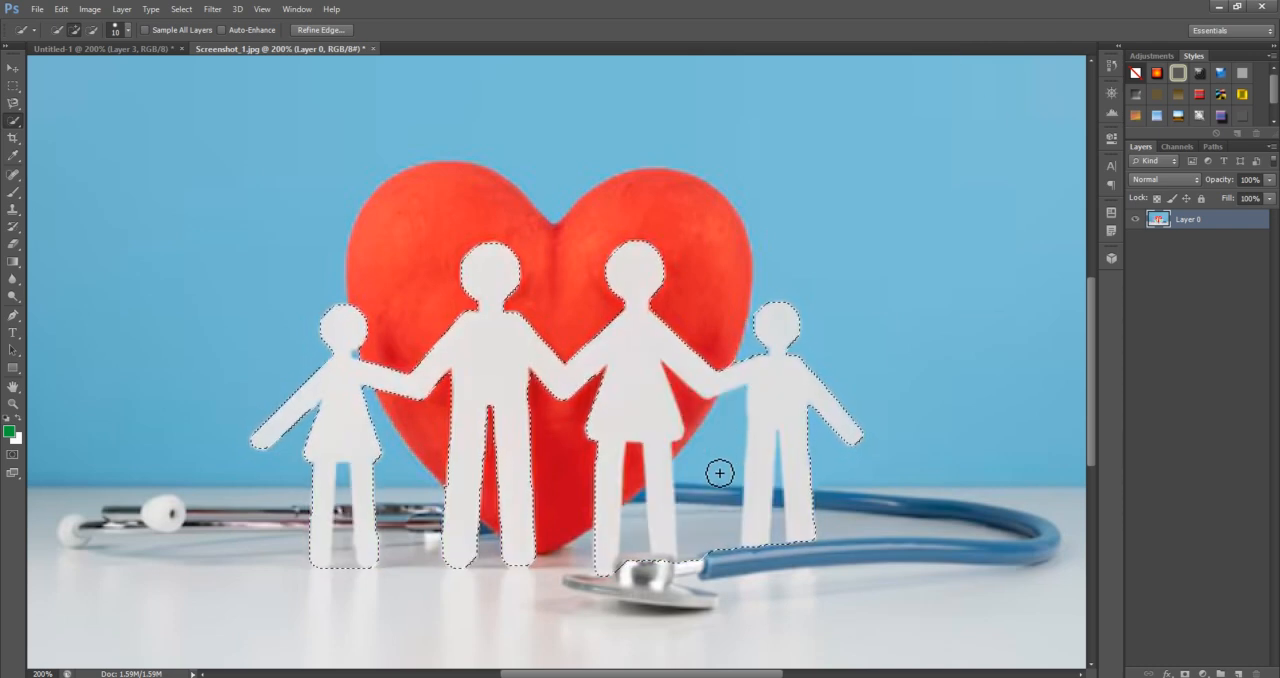
pyautogui.press('alt')
pyautogui.moveTo(731, 514); pyautogui.dragTo(726, 543)
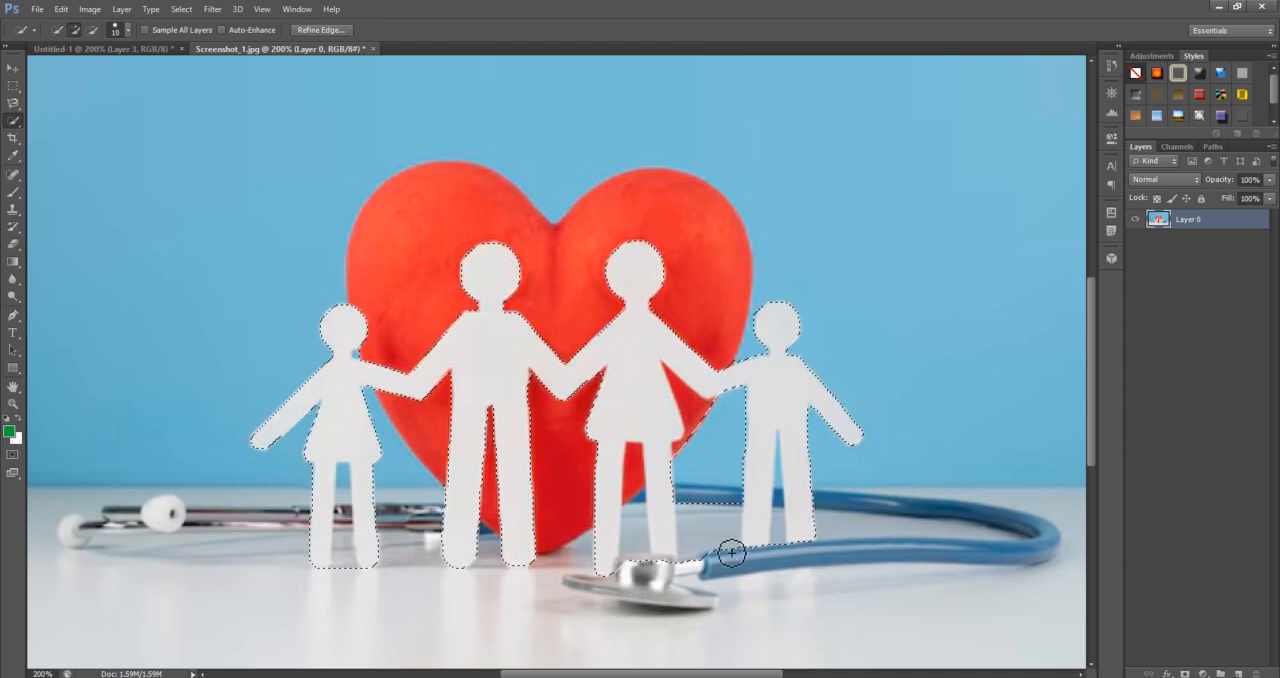
# Try filling the selected figures with white and with green, and undo back to the unfilled figures
pyautogui.hotkey('ctrl', 'BackSpace')
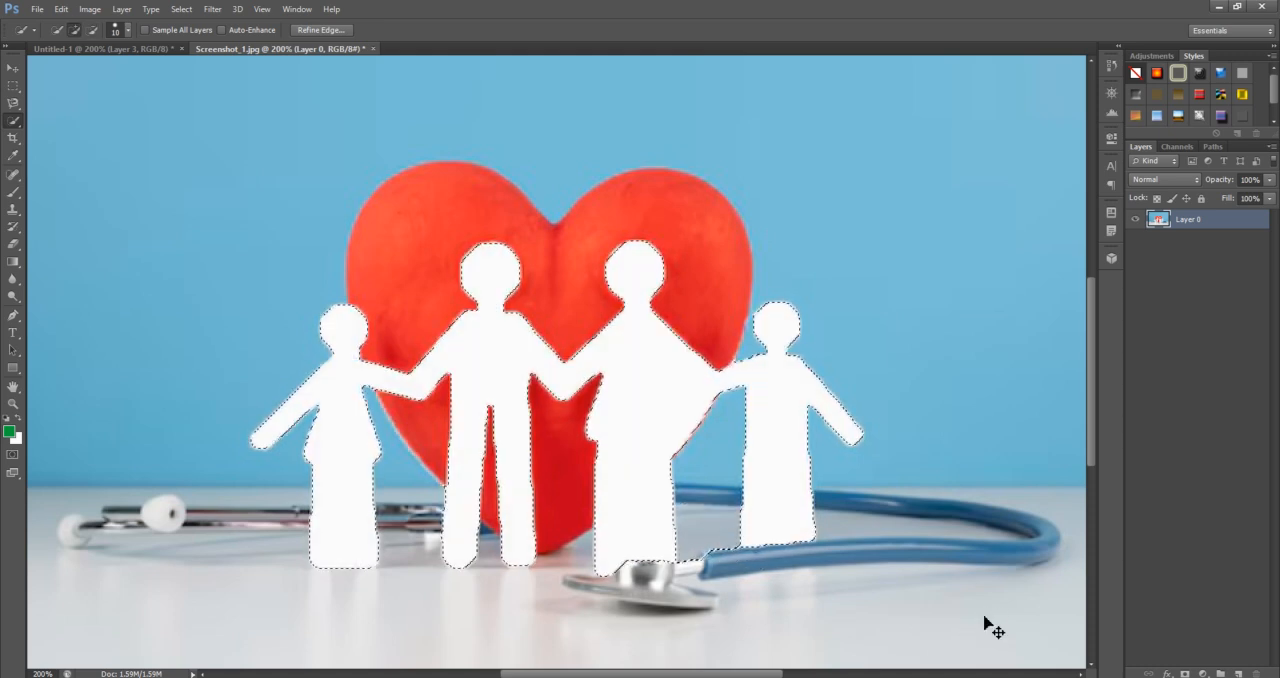
pyautogui.hotkey('alt', 'BackSpace')
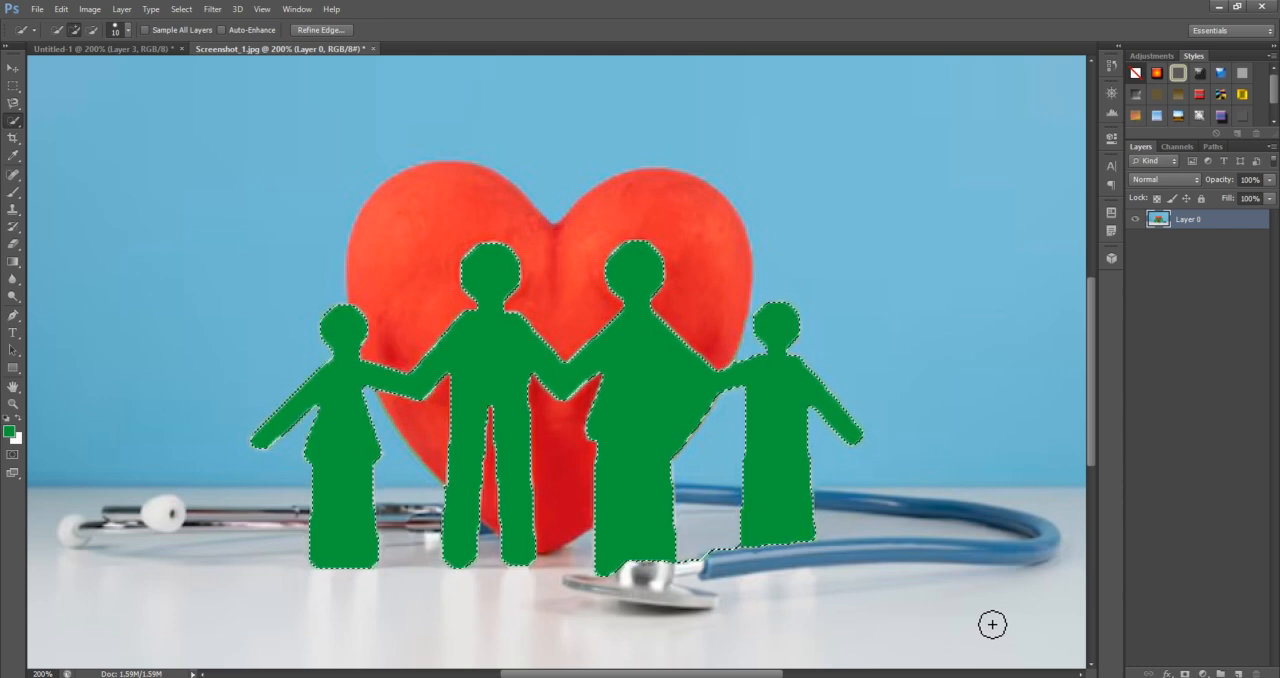
pyautogui.click(17, 122)
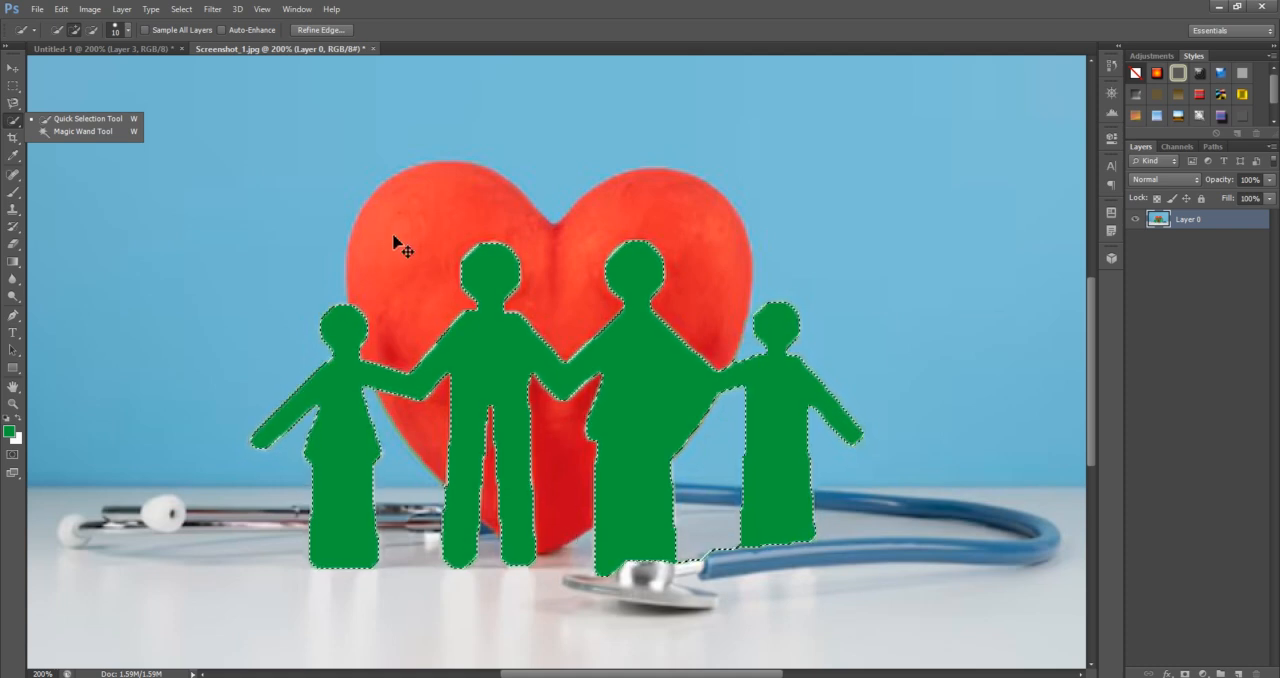
pyautogui.hotkey('ctrl', 'd')
pyautogui.hotkey('ctrl', 'alt', 'z')
pyautogui.hotkey('ctrl', 'alt', 'z')
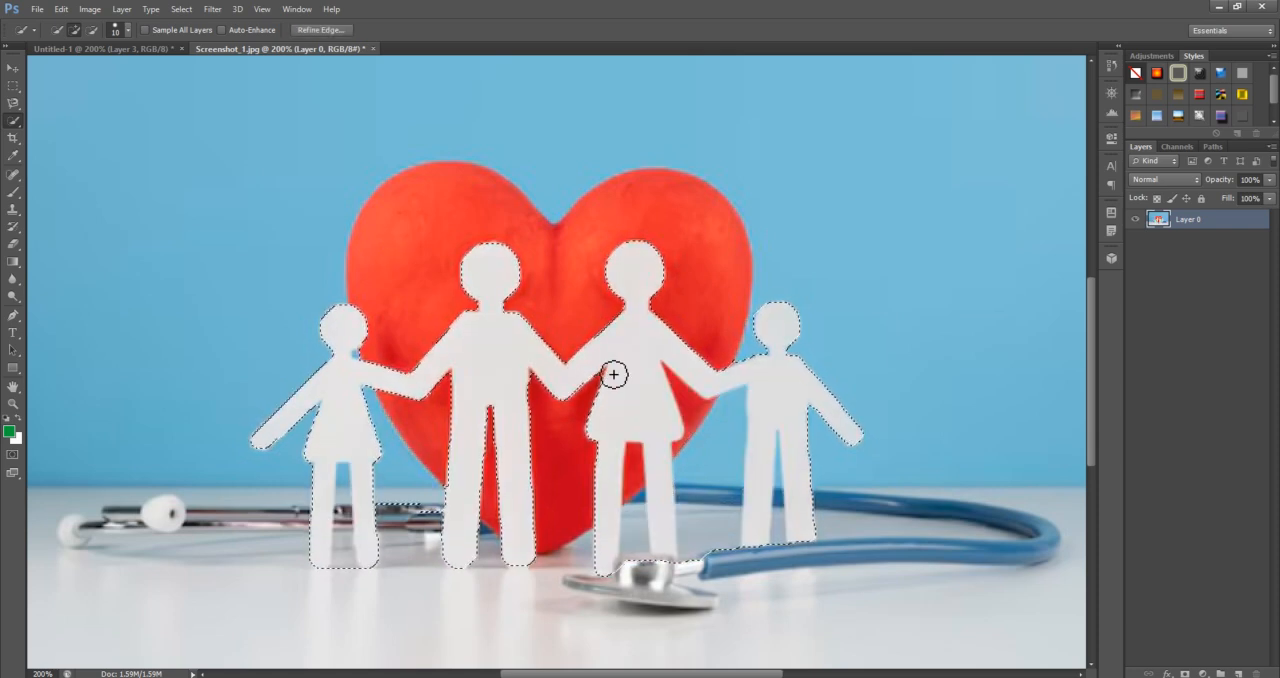
# Subtract the stethoscope beside the man's foot and the gap between the two rightmost figures from the selection, and fill the figures with green
pyautogui.scroll(-1, 592, 478)
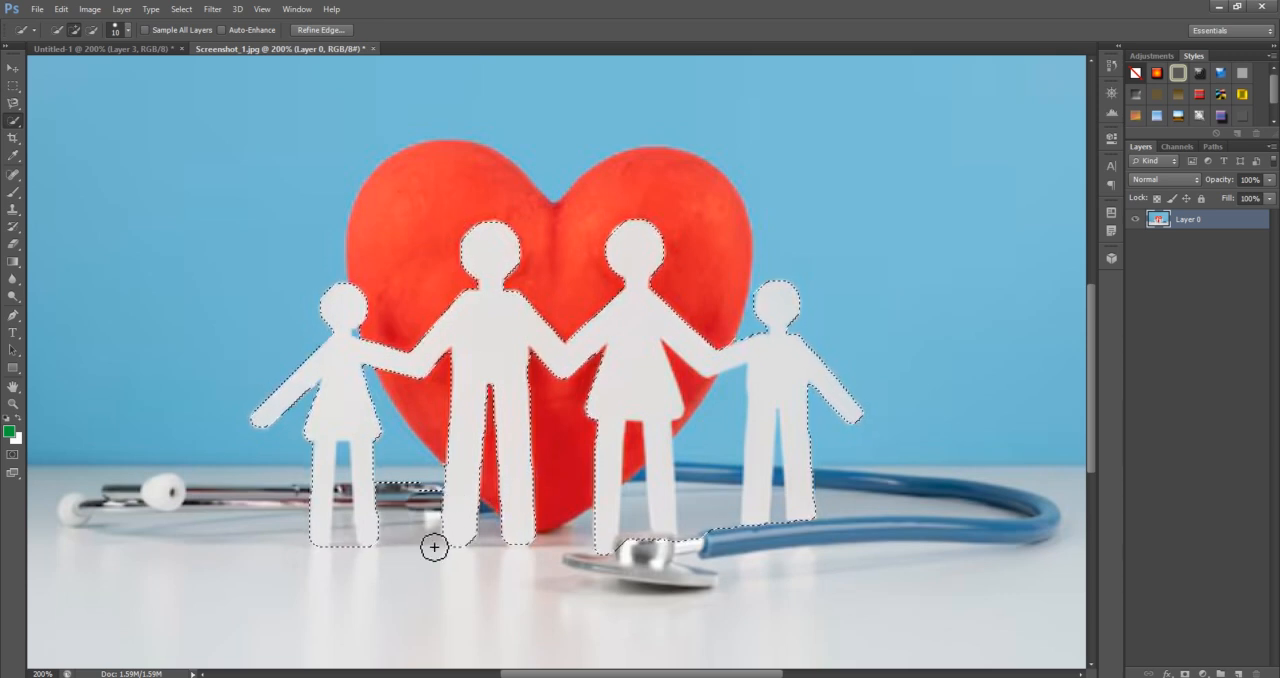
pyautogui.press('alt')
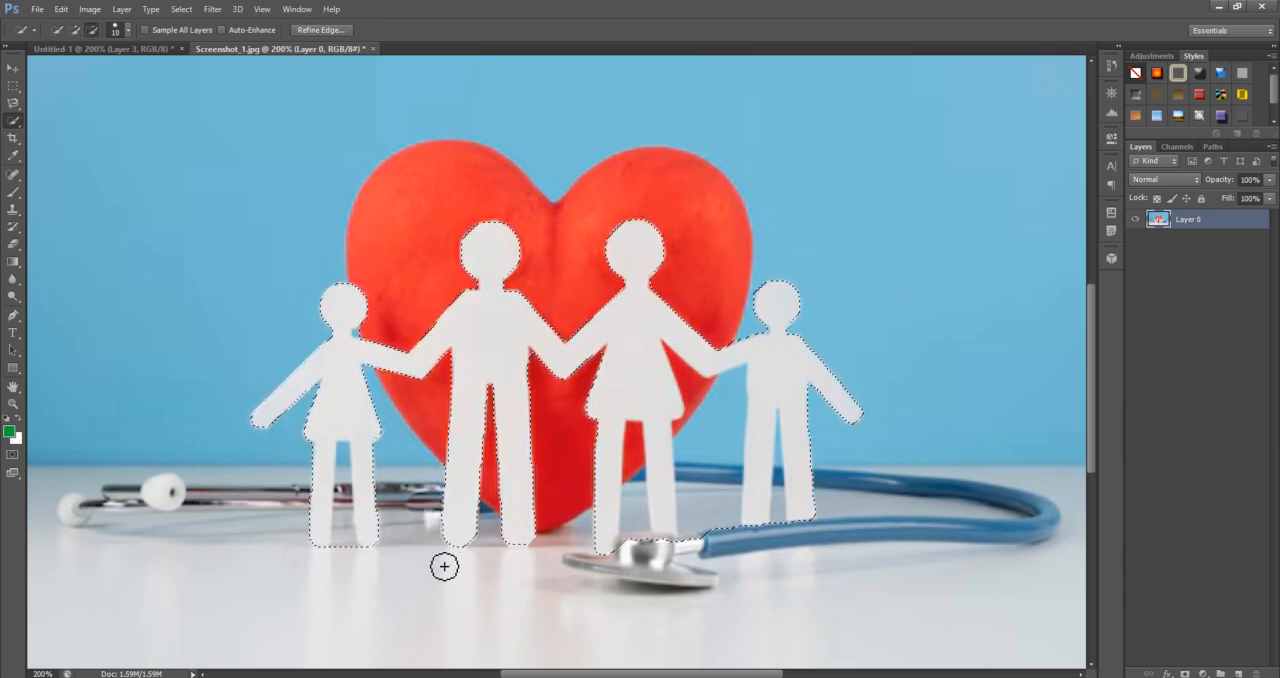
pyautogui.press('alt')
pyautogui.keyDown('alt'); pyautogui.click(706, 496); pyautogui.keyUp('alt')
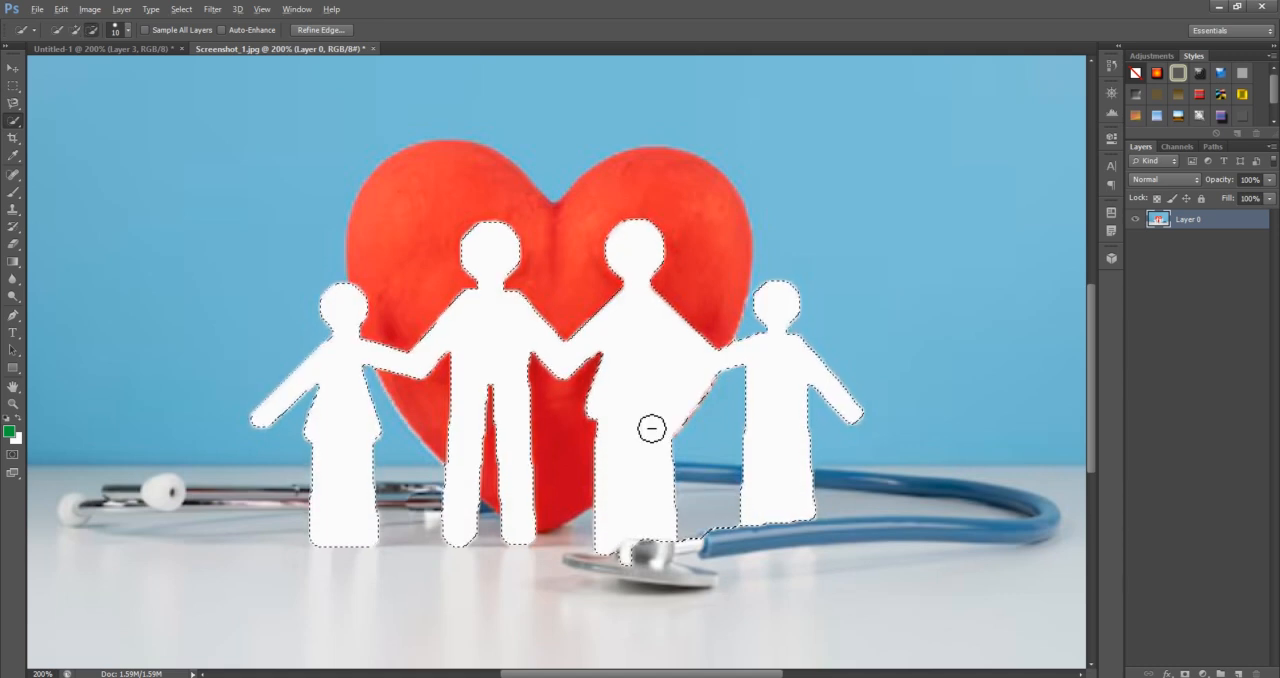
pyautogui.hotkey('alt', 'BackSpace')
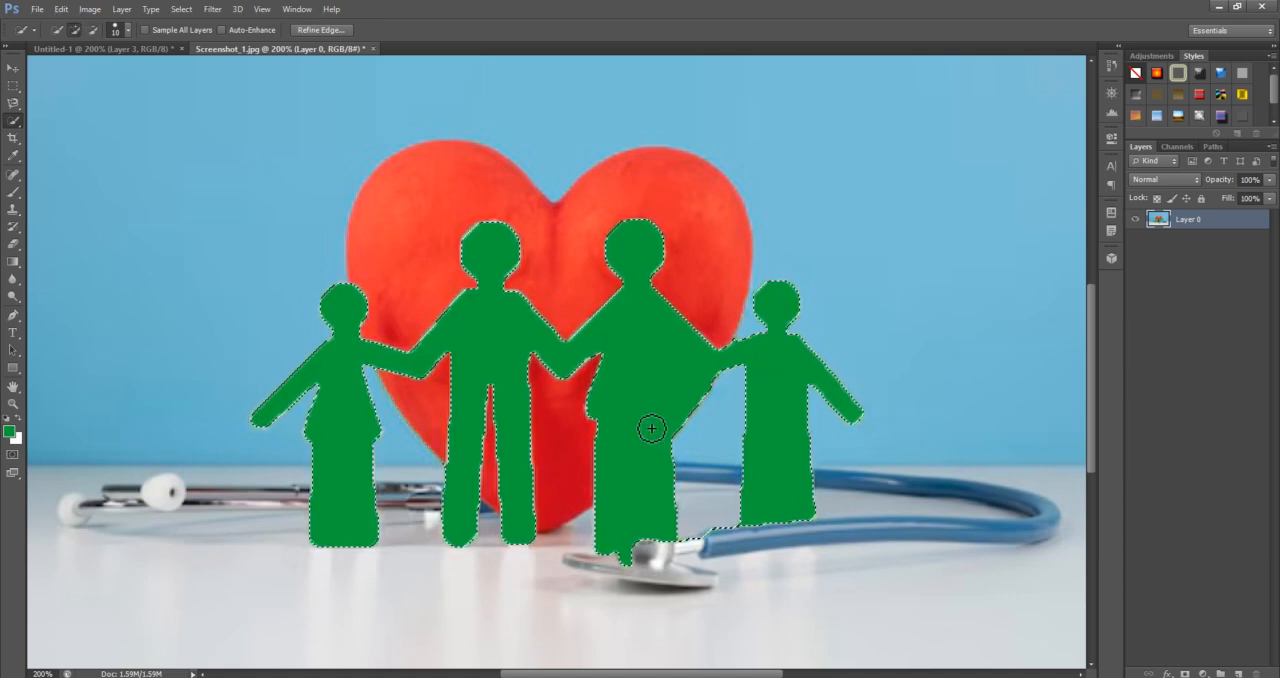
# Invert the selection and delete everything around the green figures, leaving a transparent background
pyautogui.hotkey('ctrl', '-')
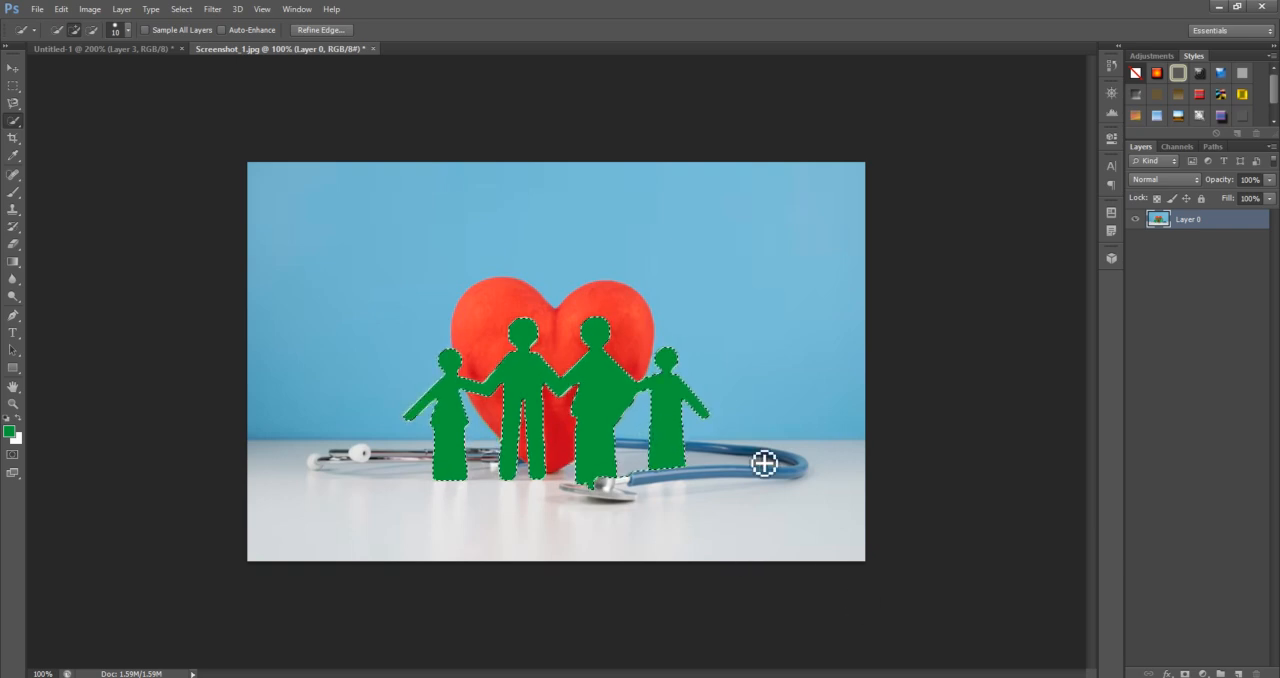
pyautogui.hotkey('ctrl', '+')
pyautogui.hotkey('ctrl', '-')
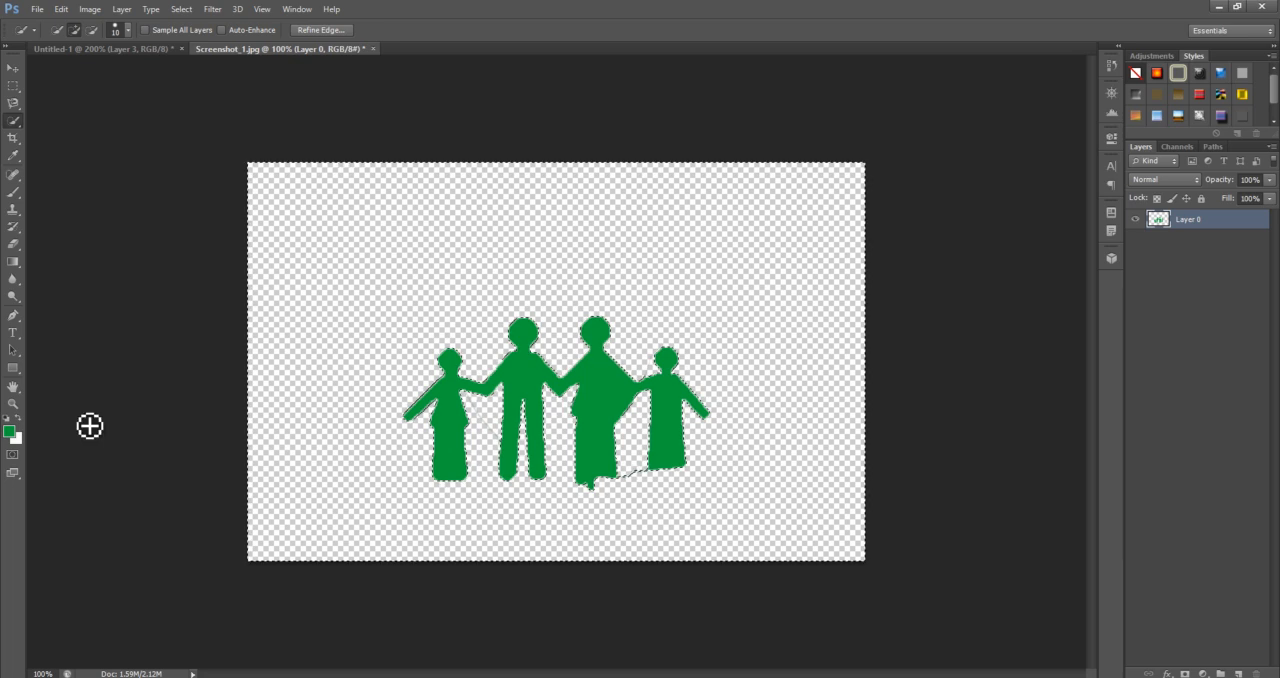
pyautogui.rightClick(10, 121)
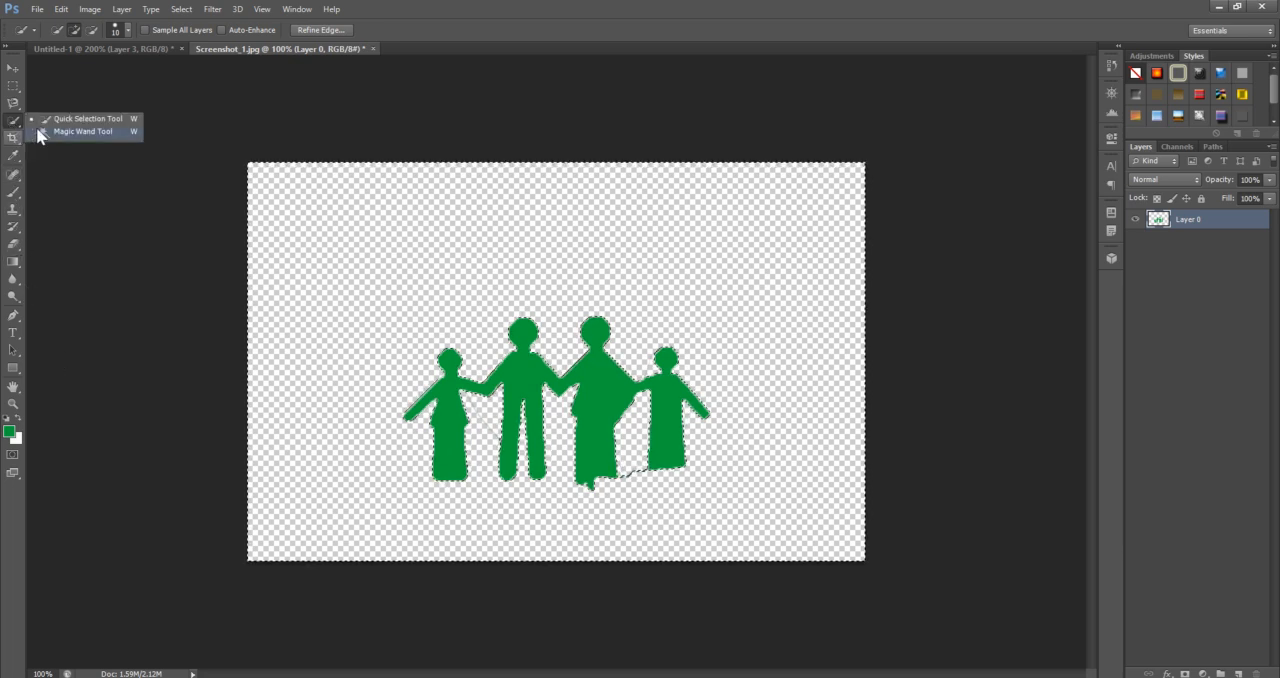
pyautogui.click(124, 121)
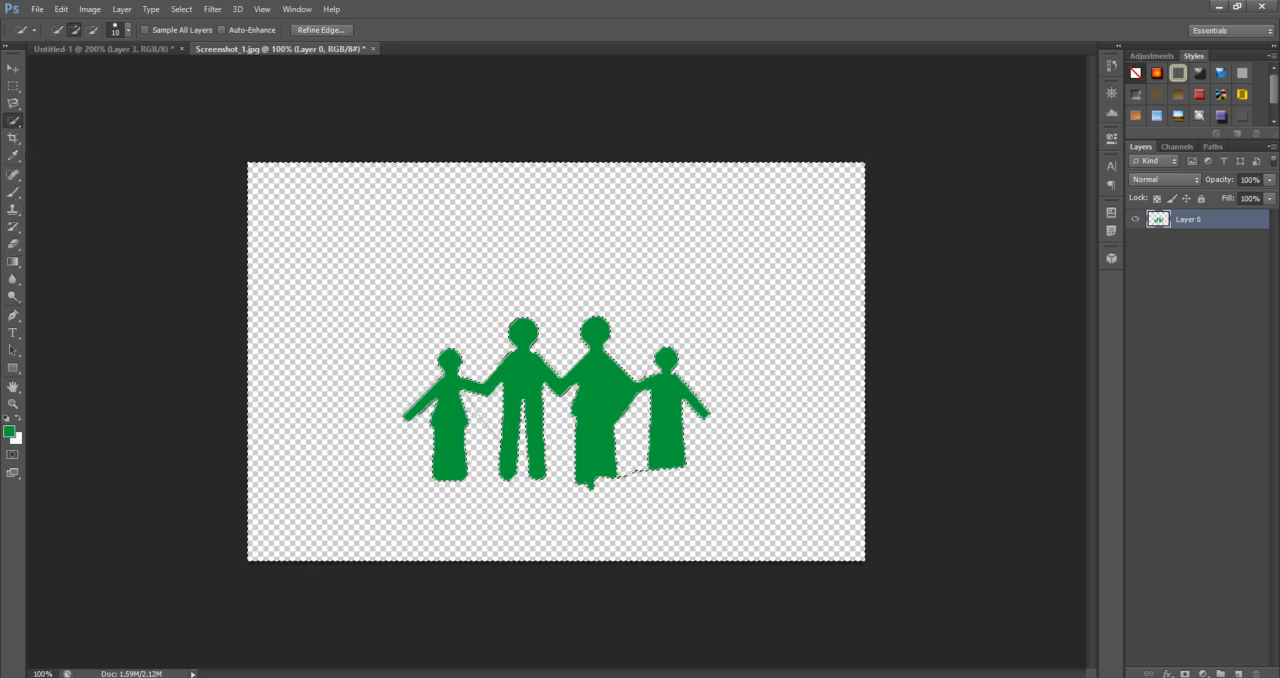